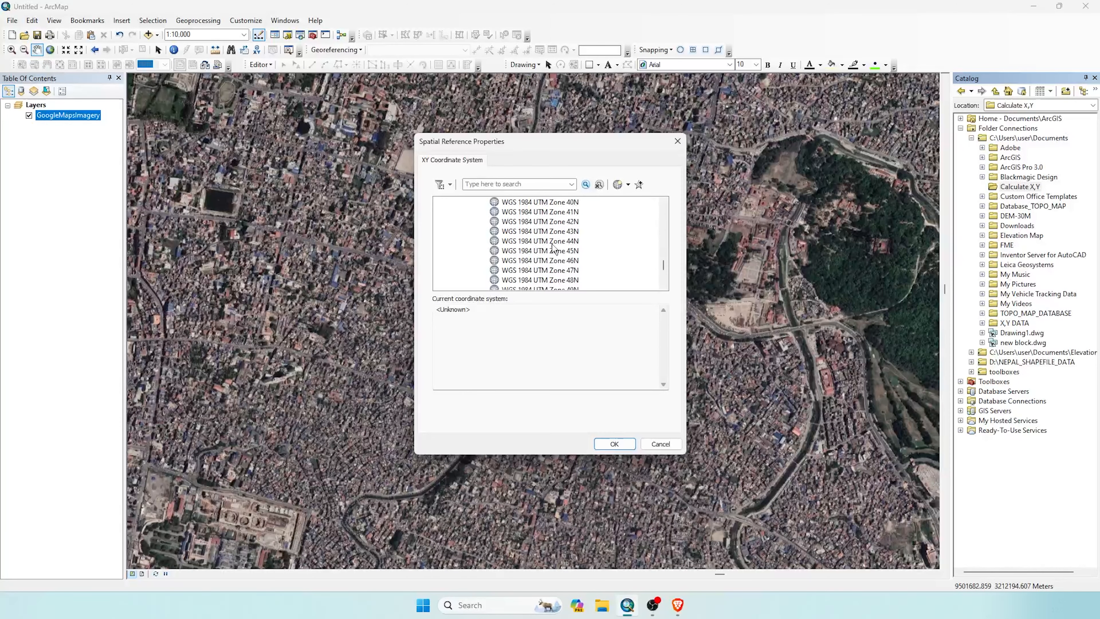
Assign WGS 1984 UTM Zone 45N to the new JUNCTION point shapefile and create it.
left_click(571, 223)
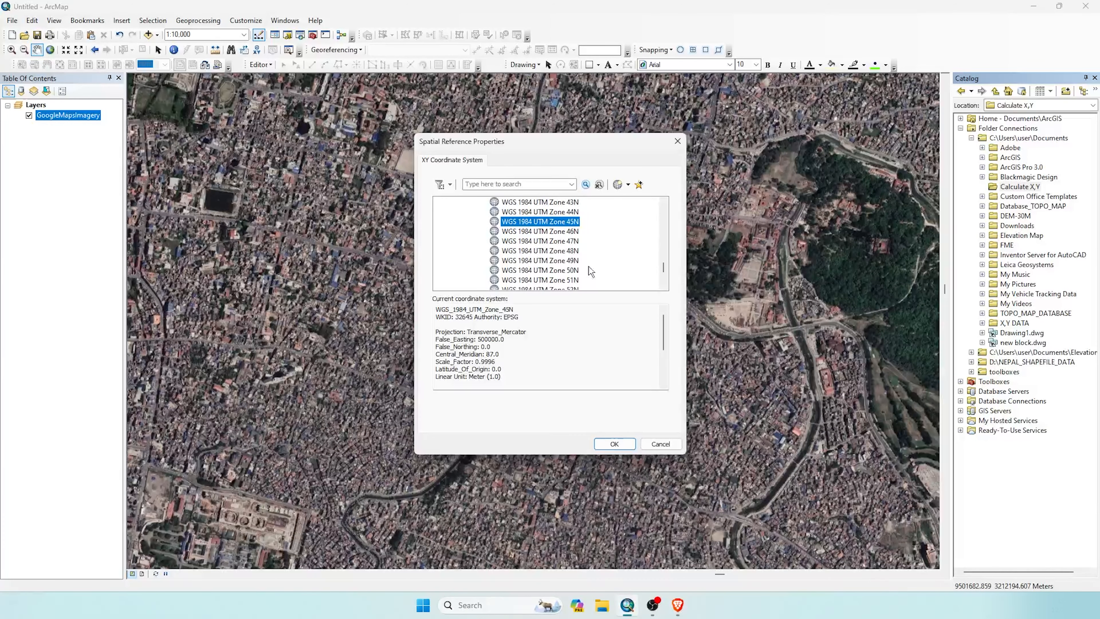
left_click(617, 443)
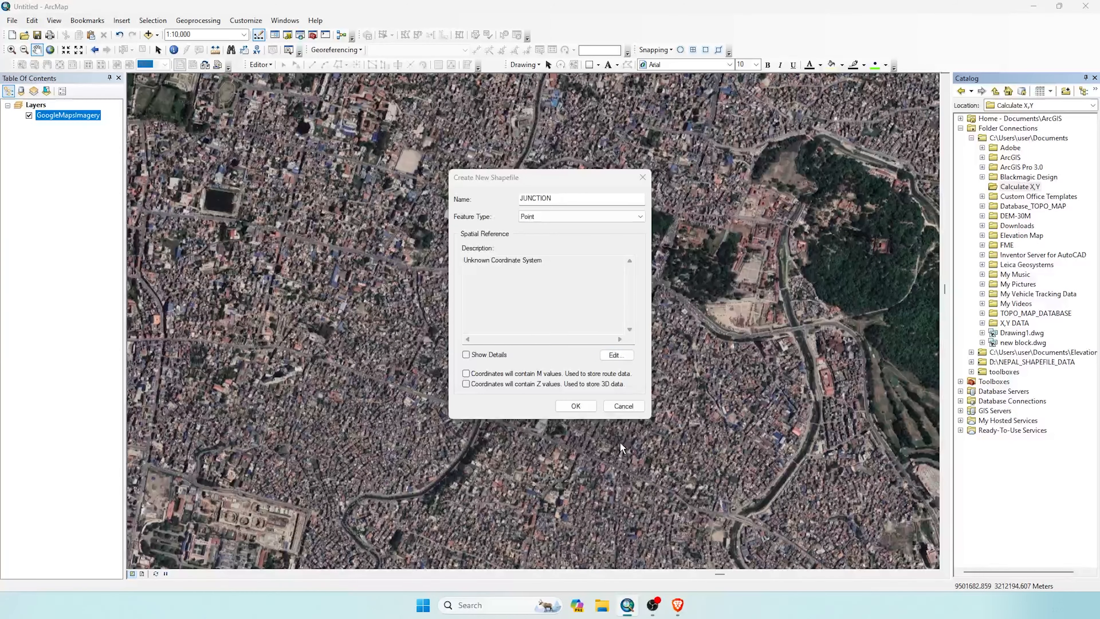
left_click(575, 408)
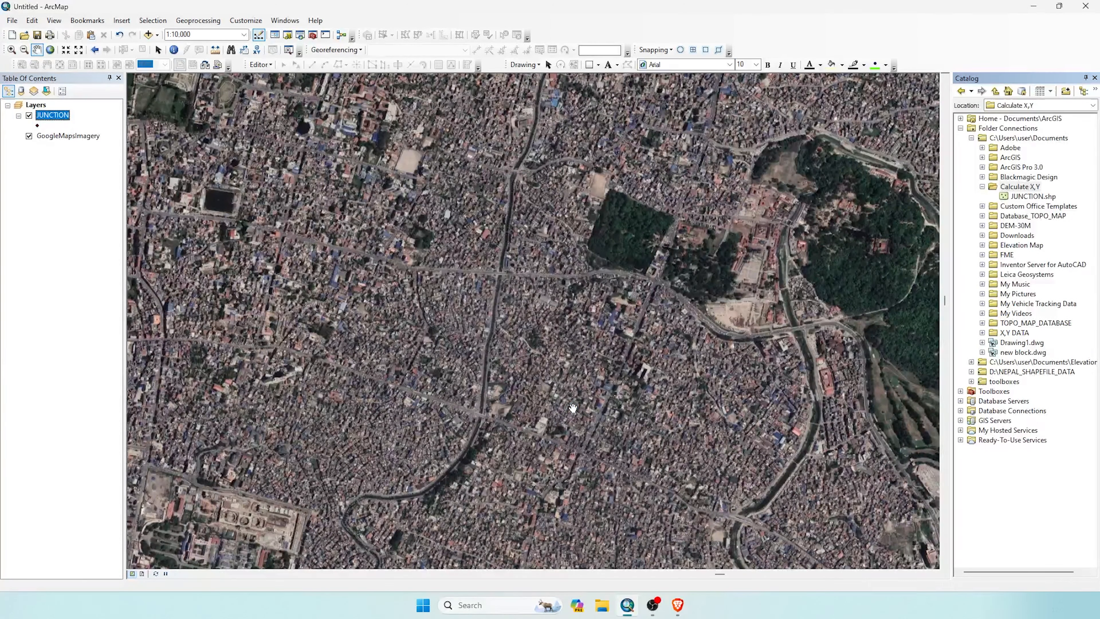
Start editing the JUNCTION layer and place a point at the road junction just south of the dark green wooded block.
right_click(59, 118)
mouse_move(144, 261)
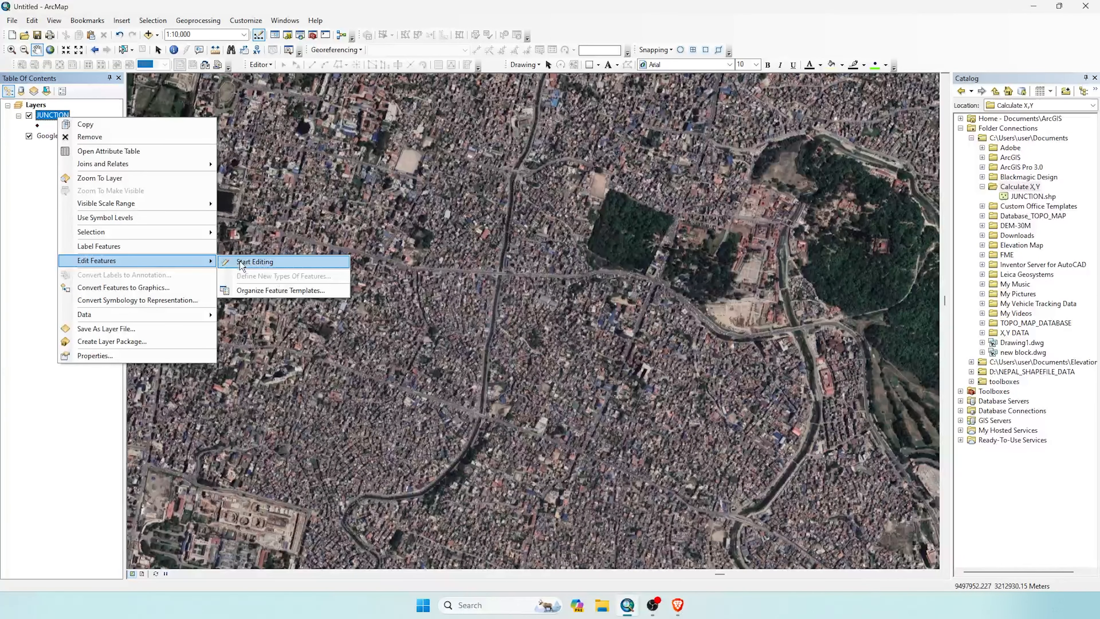
left_click(242, 263)
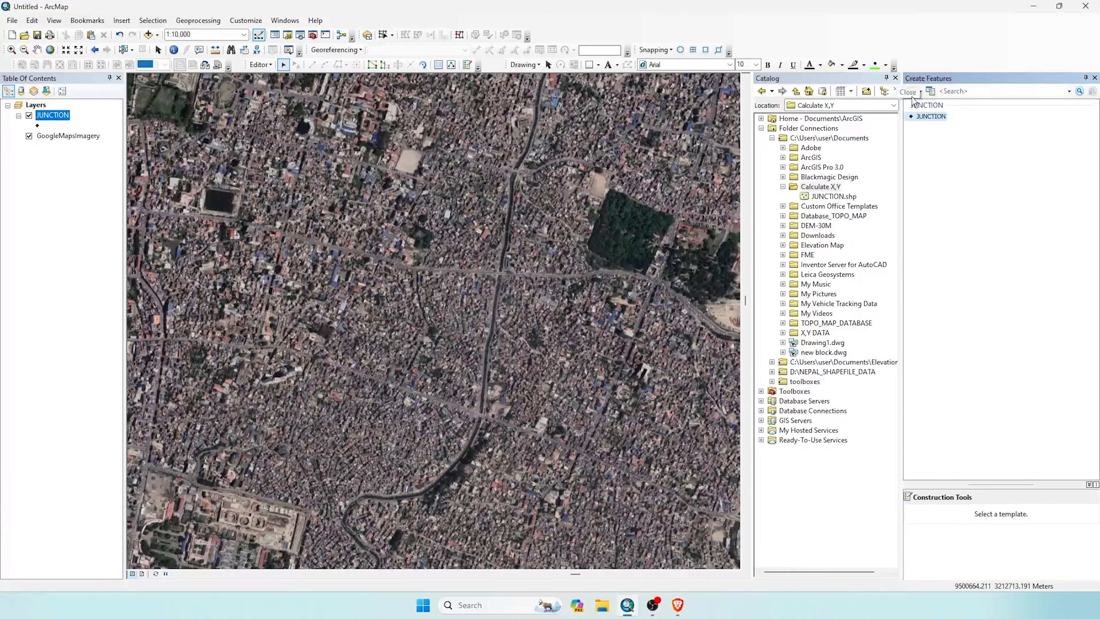
left_click(928, 117)
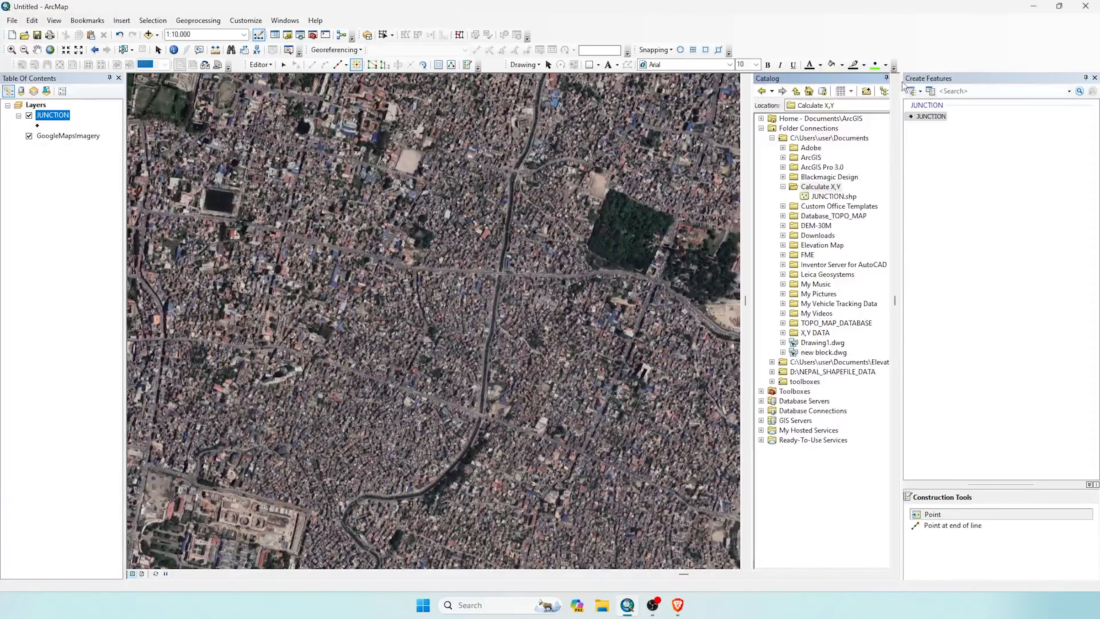
scroll(637, 296, "up", 4)
left_click(659, 258)
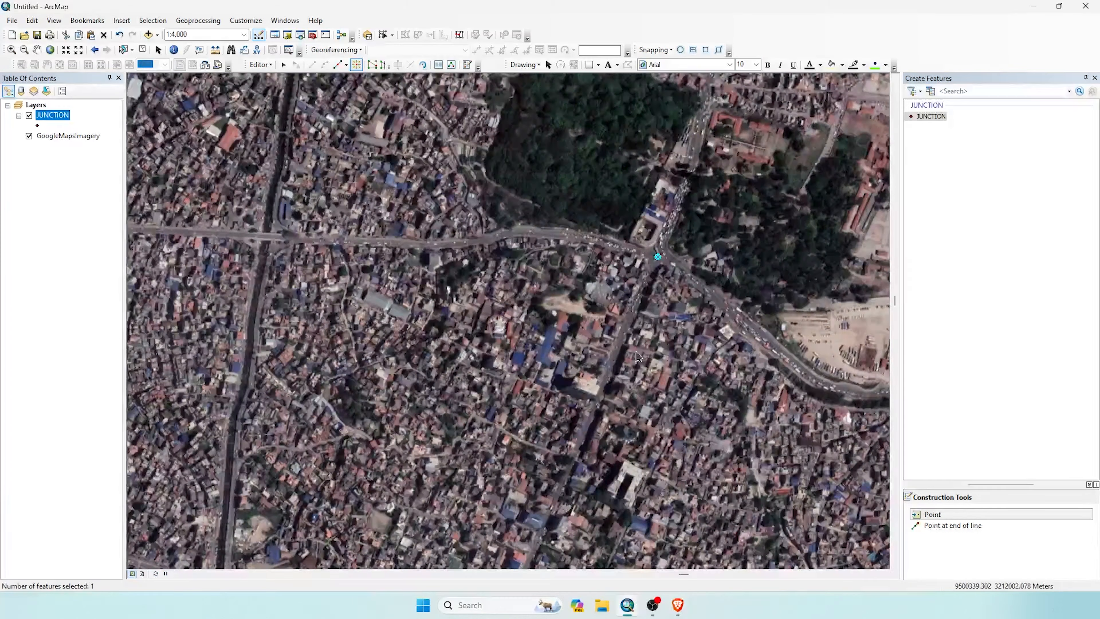
Place a second JUNCTION point at the crossroads farther south along the road leading from the first point.
scroll(653, 355, "down", 2)
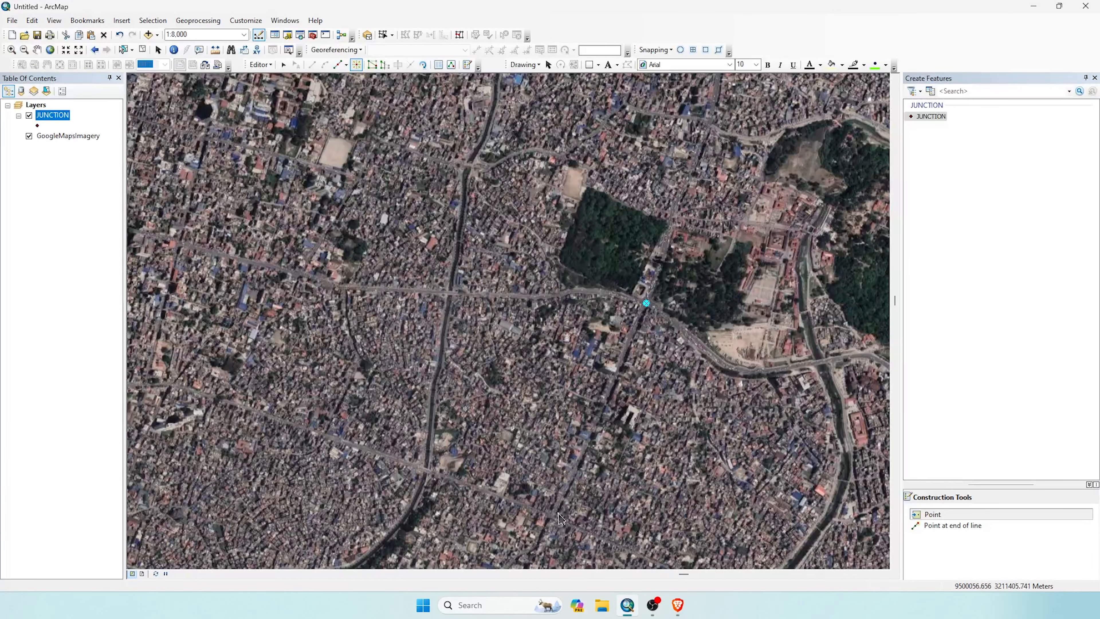
scroll(553, 535, "up", 3)
scroll(553, 535, "up", 3)
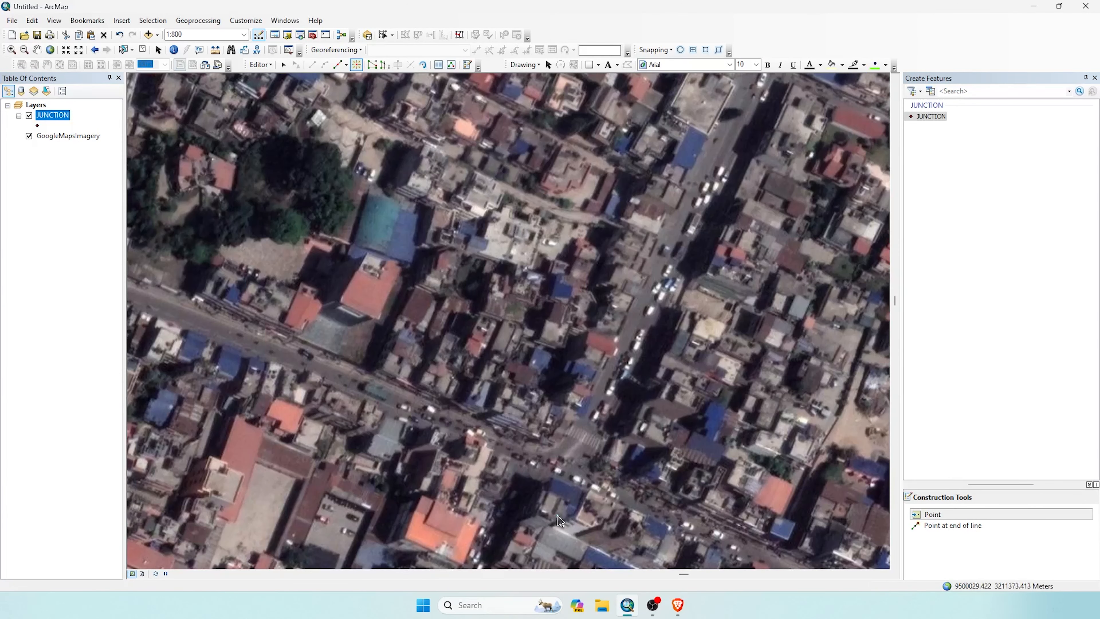
left_click(569, 469)
Place a third JUNCTION point with the Point construction tool where the two wide roads merge, north of the wooded area.
scroll(581, 468, "down", 2)
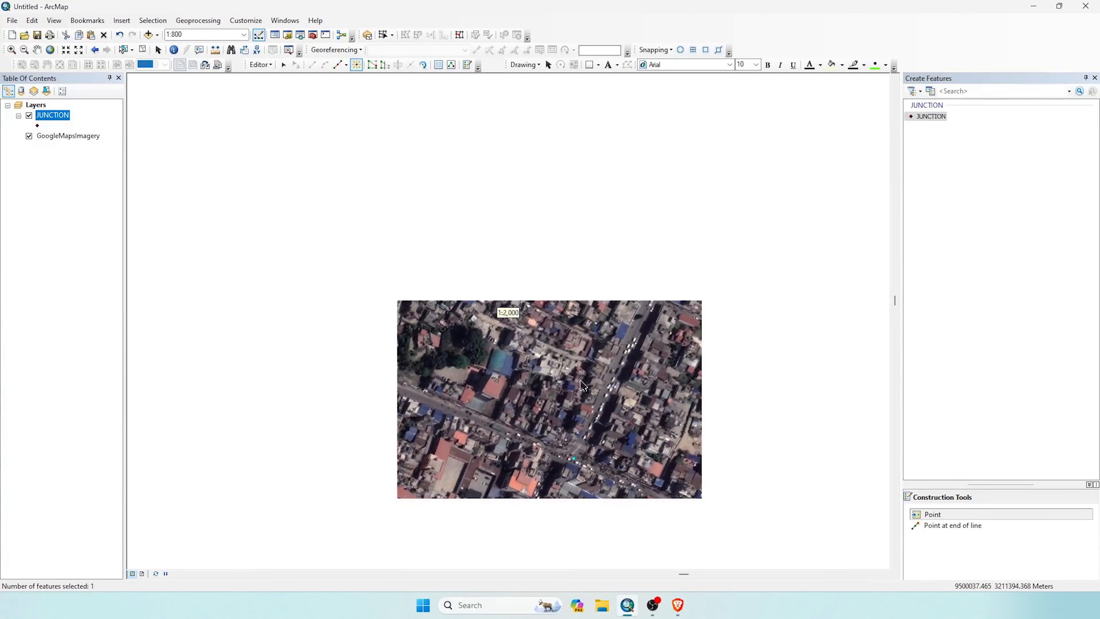
scroll(582, 378, "down", 2)
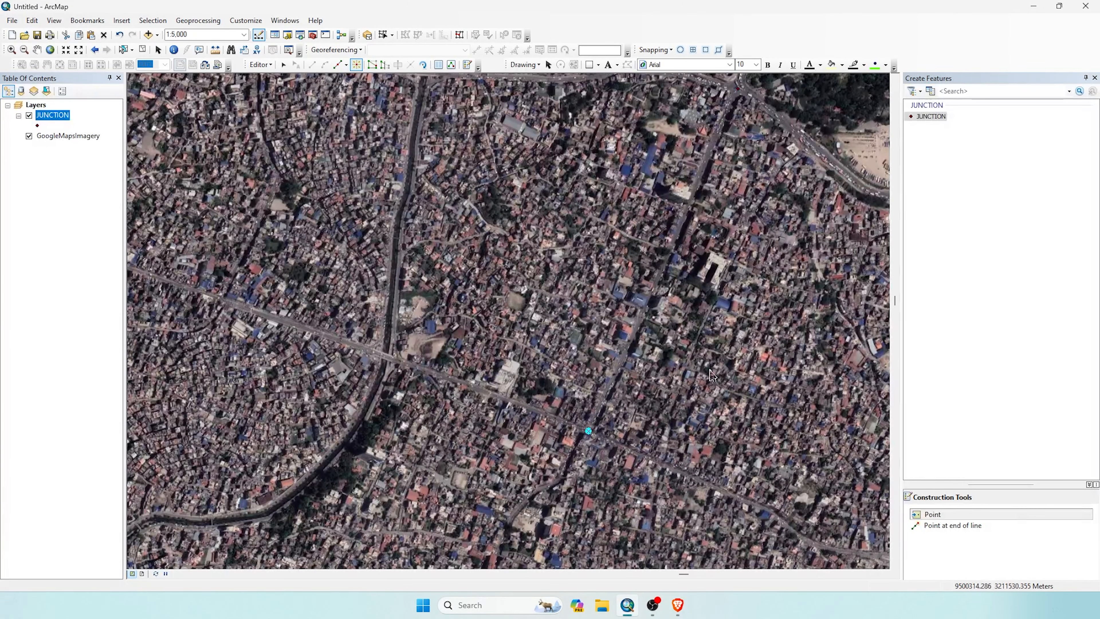
scroll(693, 446, "down", 2)
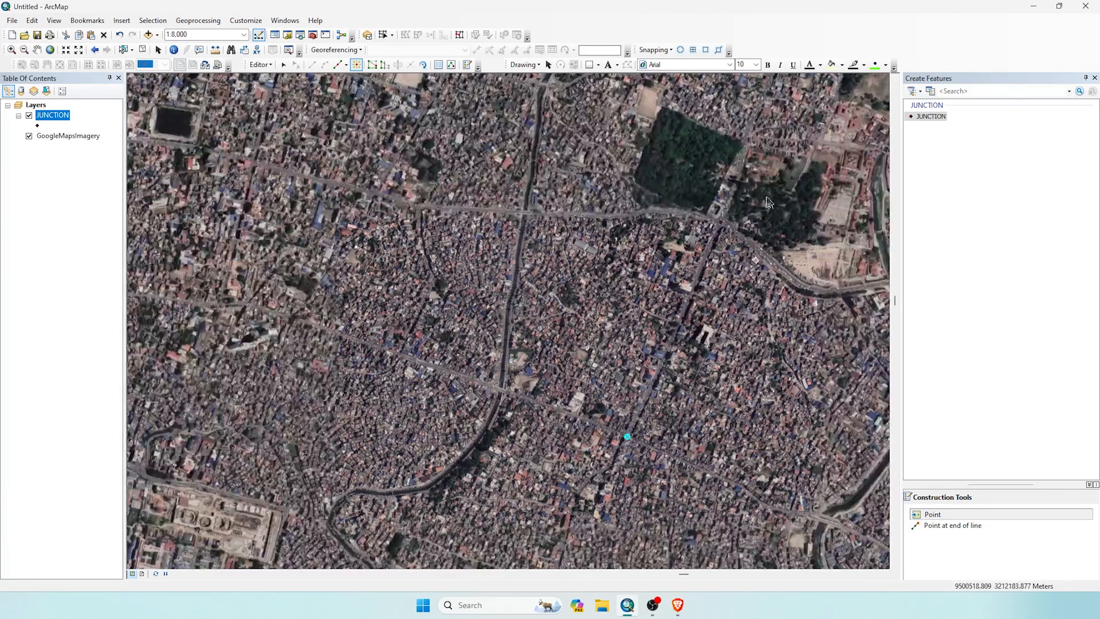
scroll(786, 126, "down", 2)
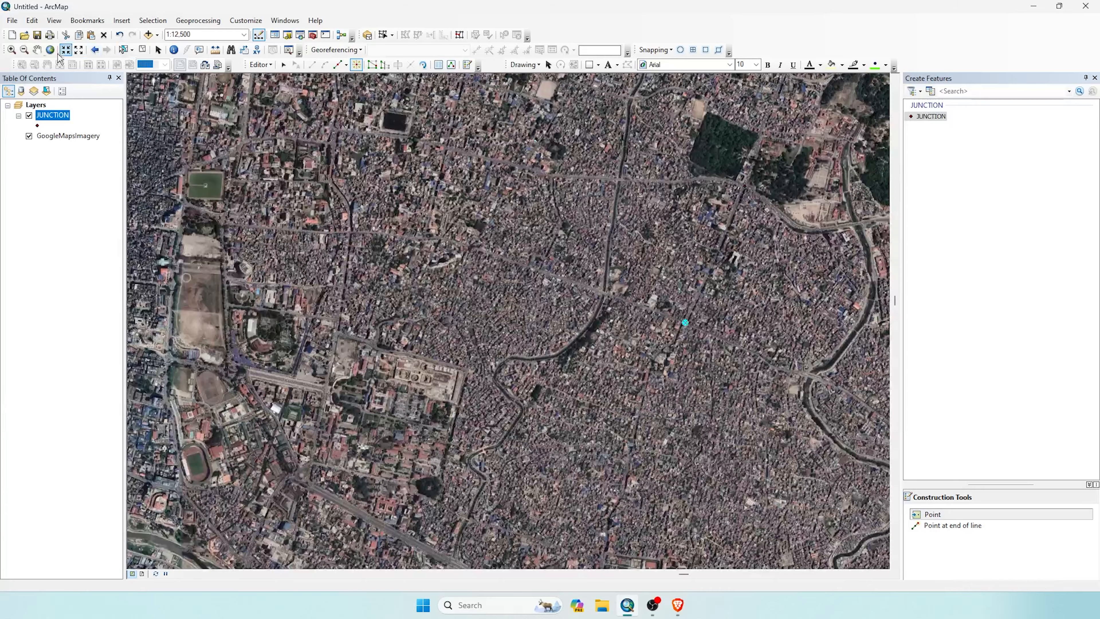
left_click(37, 50)
left_click_drag(730, 137, 531, 350)
left_click_drag(598, 277, 552, 347)
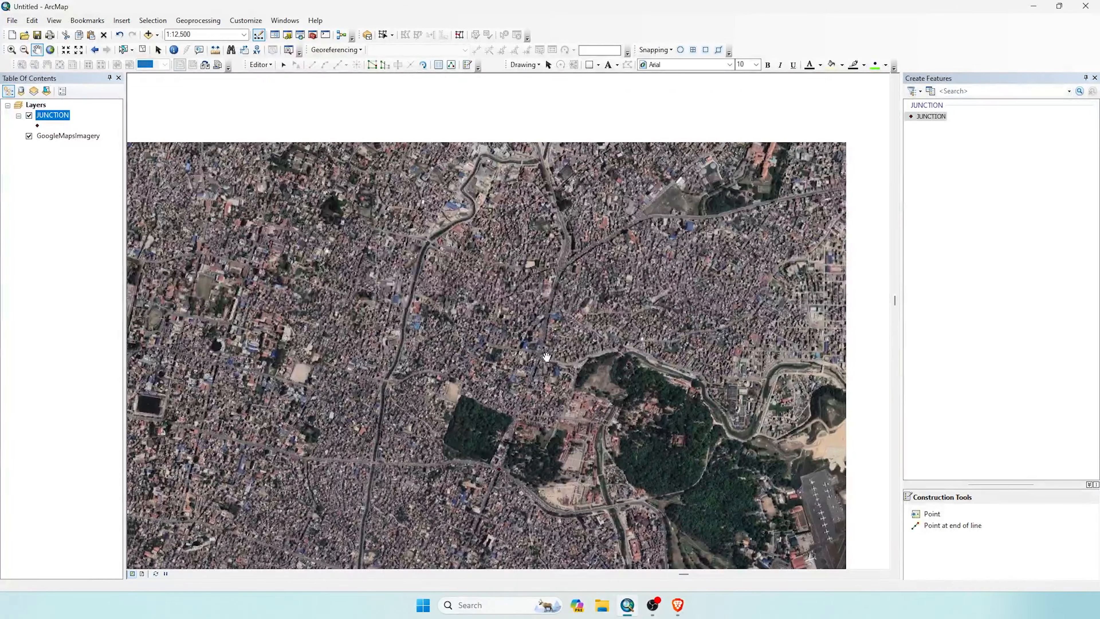
left_click_drag(564, 305, 552, 347)
scroll(553, 346, "up", 6)
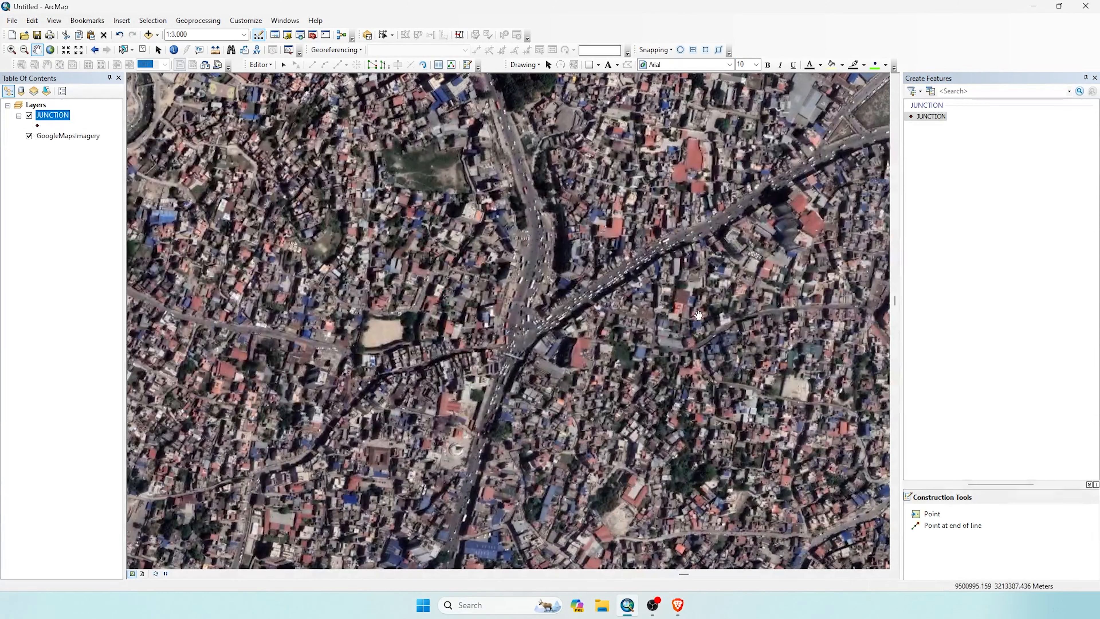
left_click(931, 516)
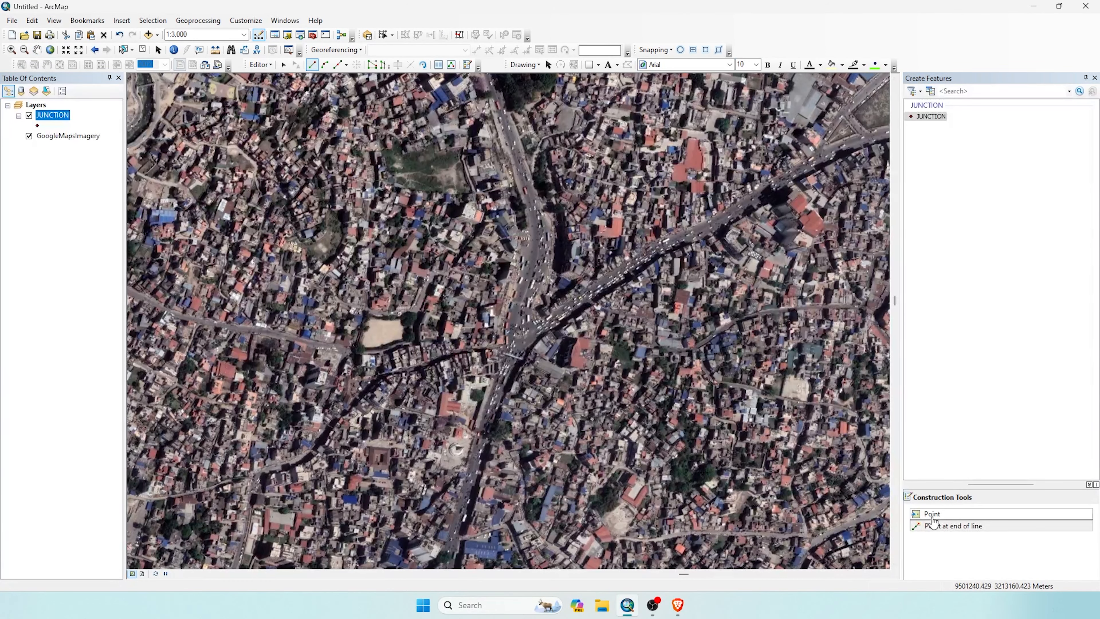
left_click(37, 49)
left_click_drag(415, 82, 505, 221)
left_click_drag(541, 431, 526, 221)
left_click_drag(606, 481, 564, 234)
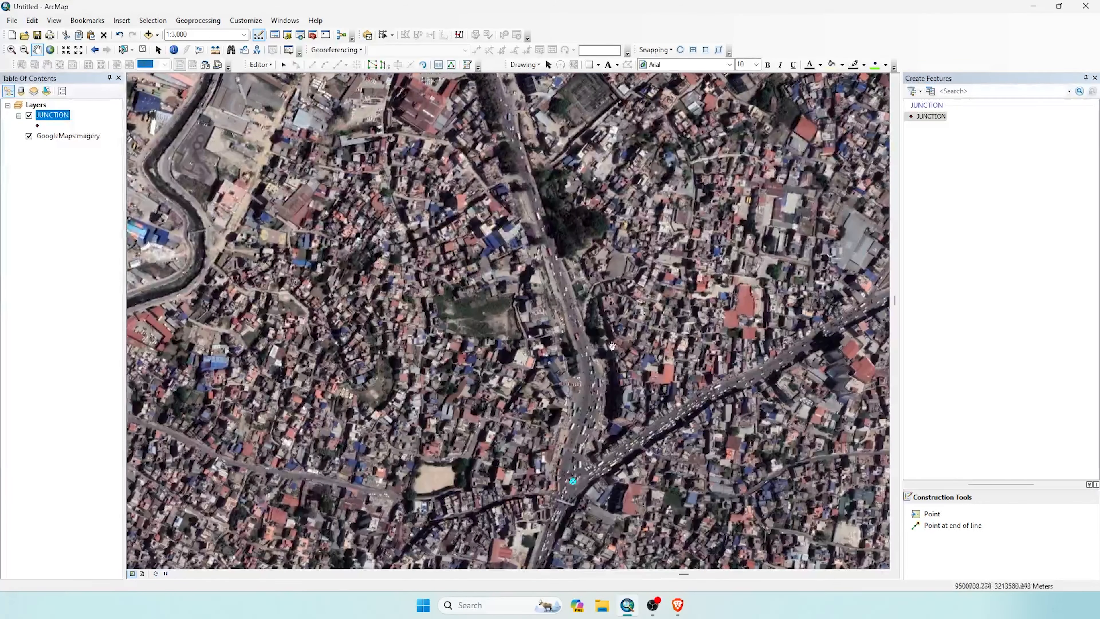
left_click_drag(605, 389, 586, 232)
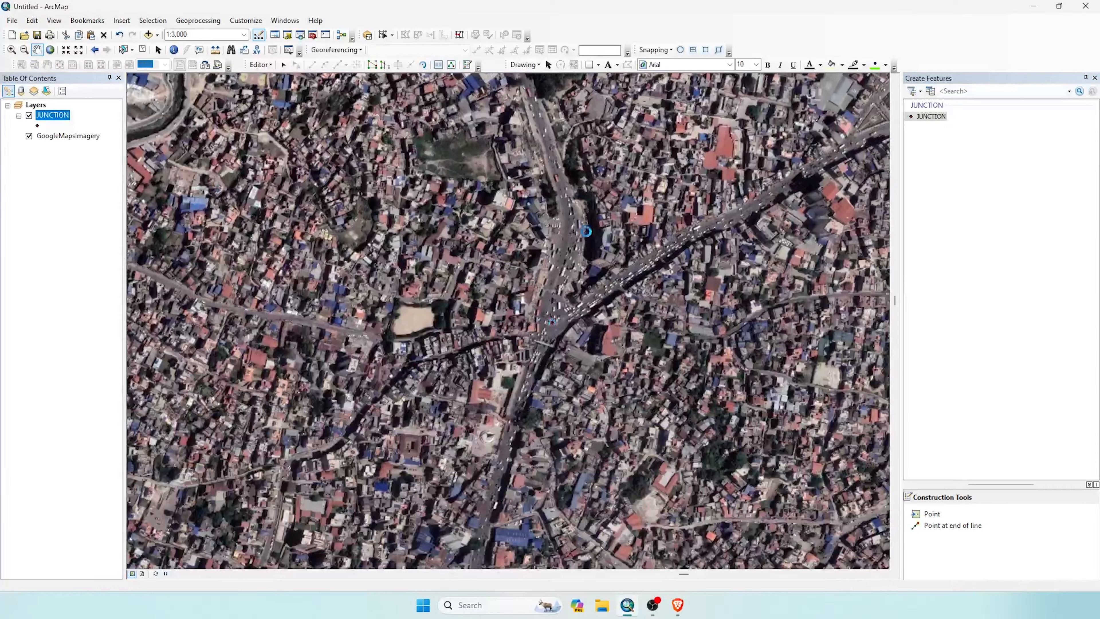
Stop the edit session and save the edits made to the JUNCTION layer.
left_click(273, 65)
left_click(276, 88)
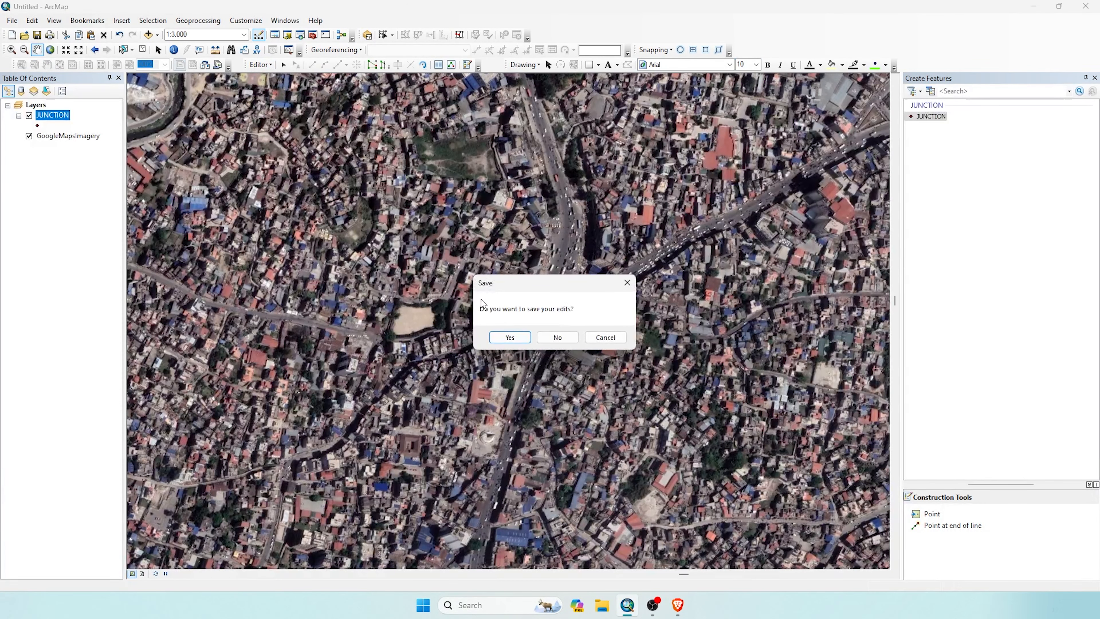
left_click(508, 338)
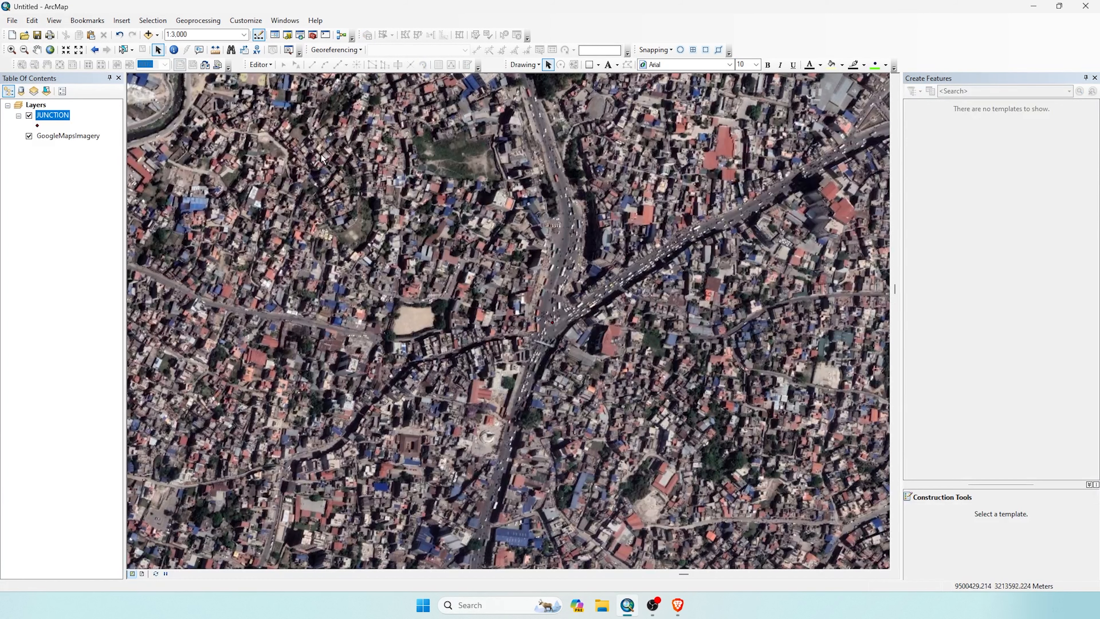
left_click(262, 65)
left_click(262, 65)
Open the JUNCTION attribute table and add a field named X with type Double.
right_click(61, 118)
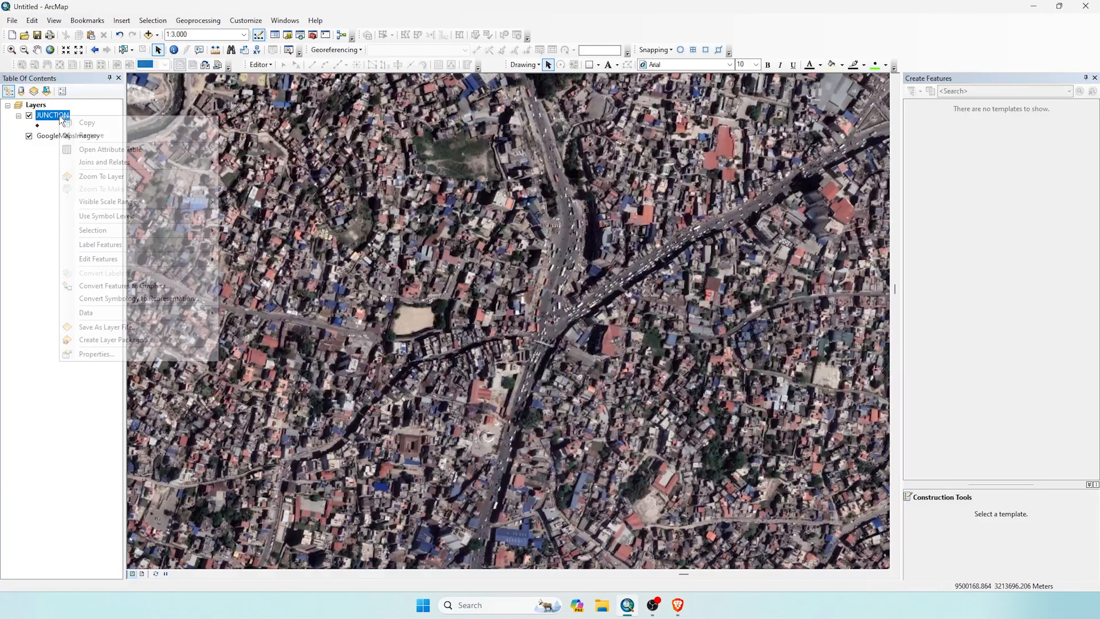
left_click(94, 151)
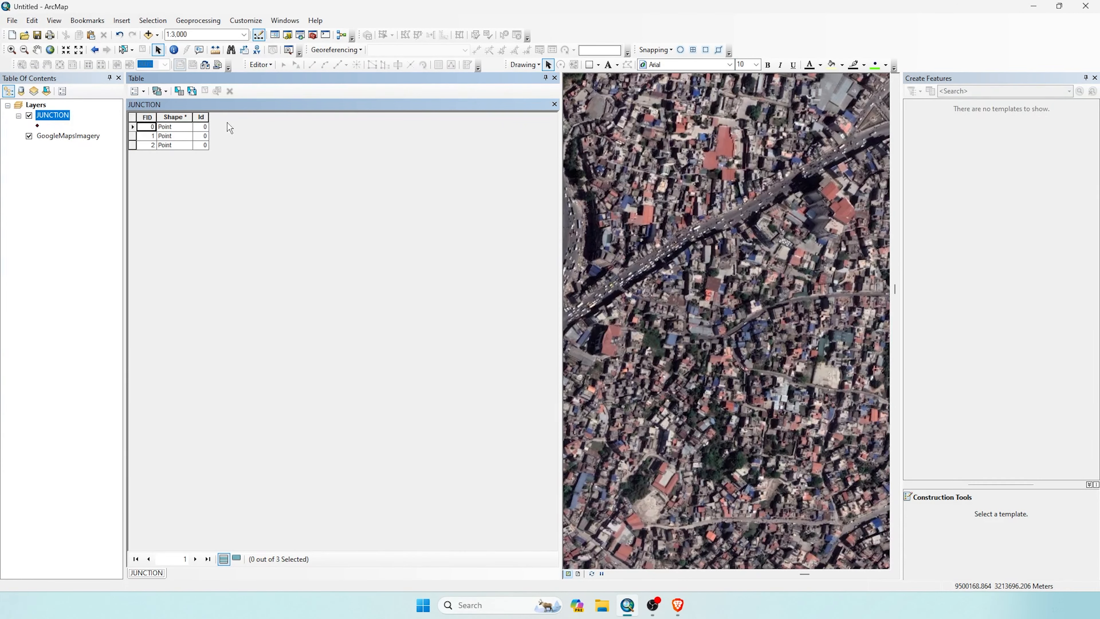
left_click(146, 94)
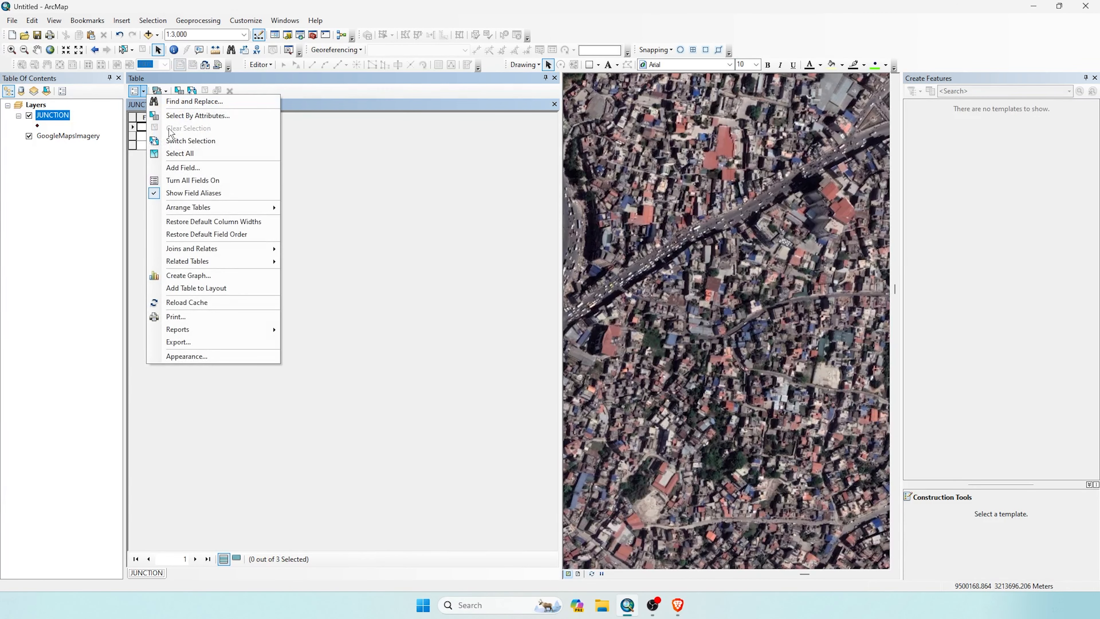
left_click(195, 178)
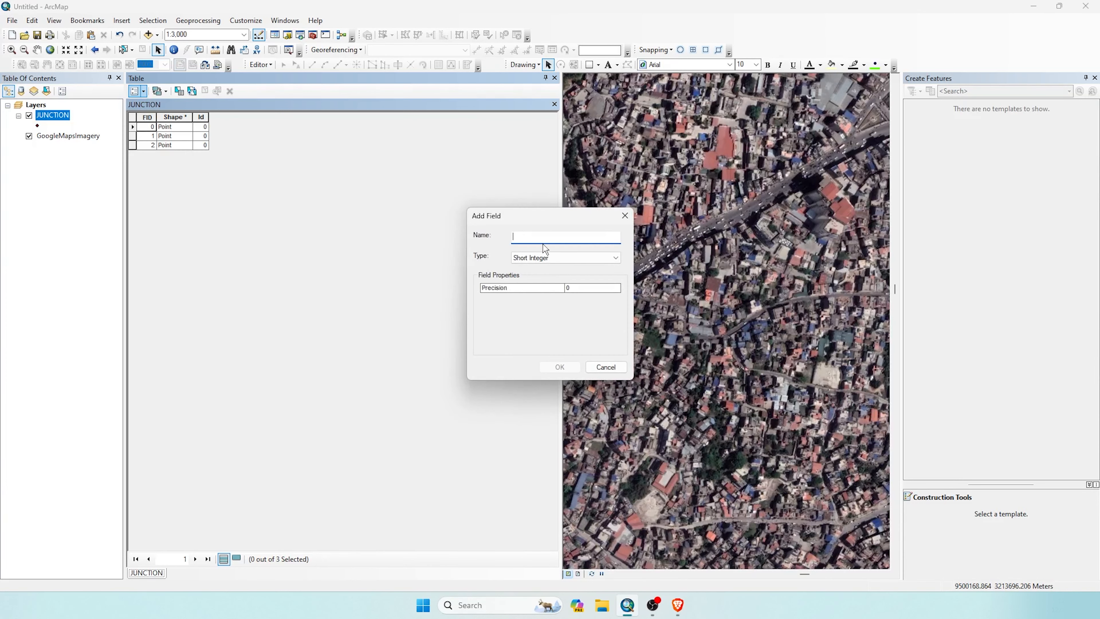
type("X")
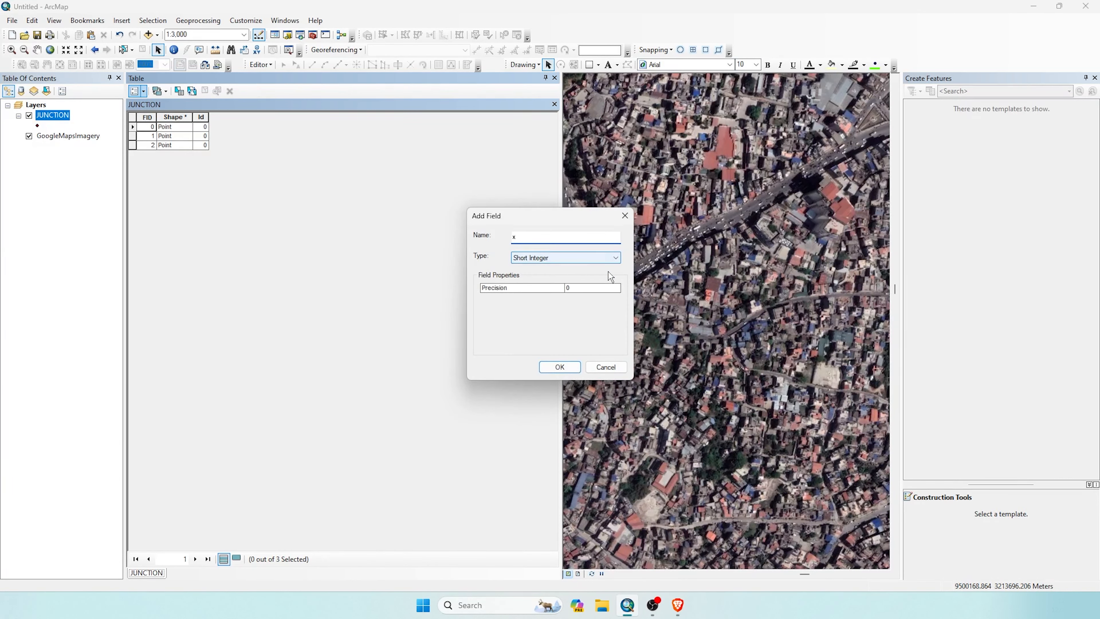
left_click(614, 258)
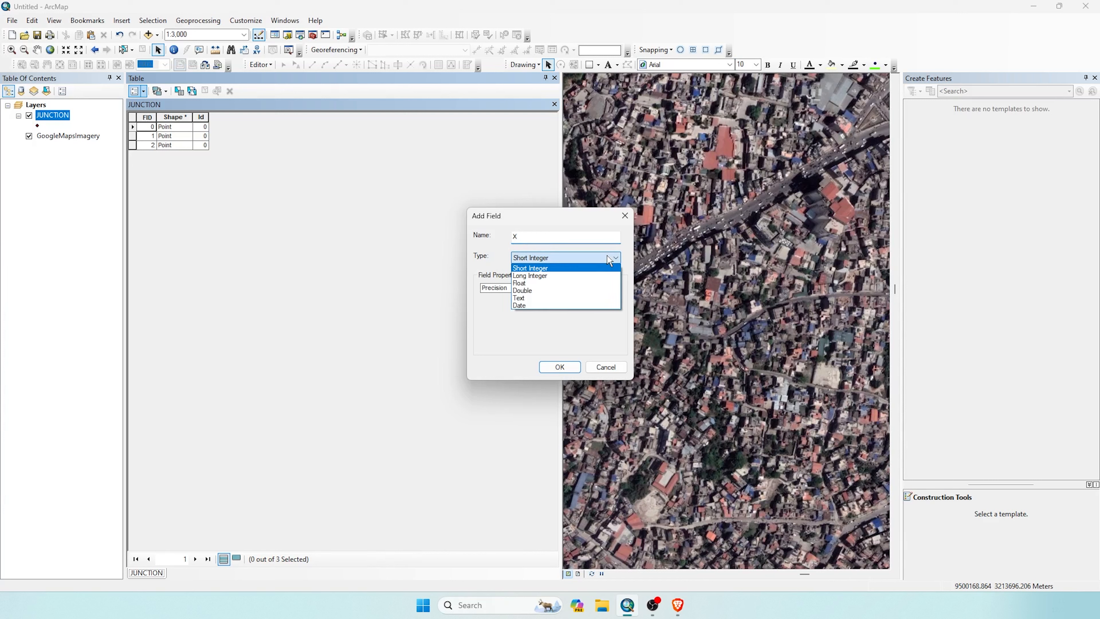
left_click(553, 292)
left_click(561, 367)
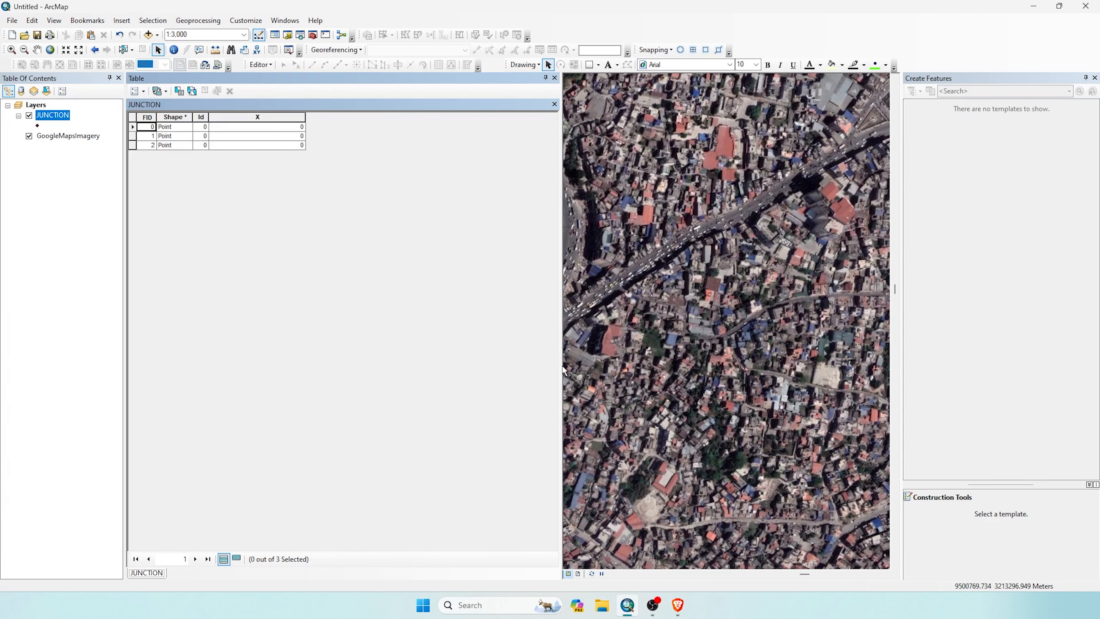
Add a field named Y with type Double to the JUNCTION attribute table.
left_click(137, 91)
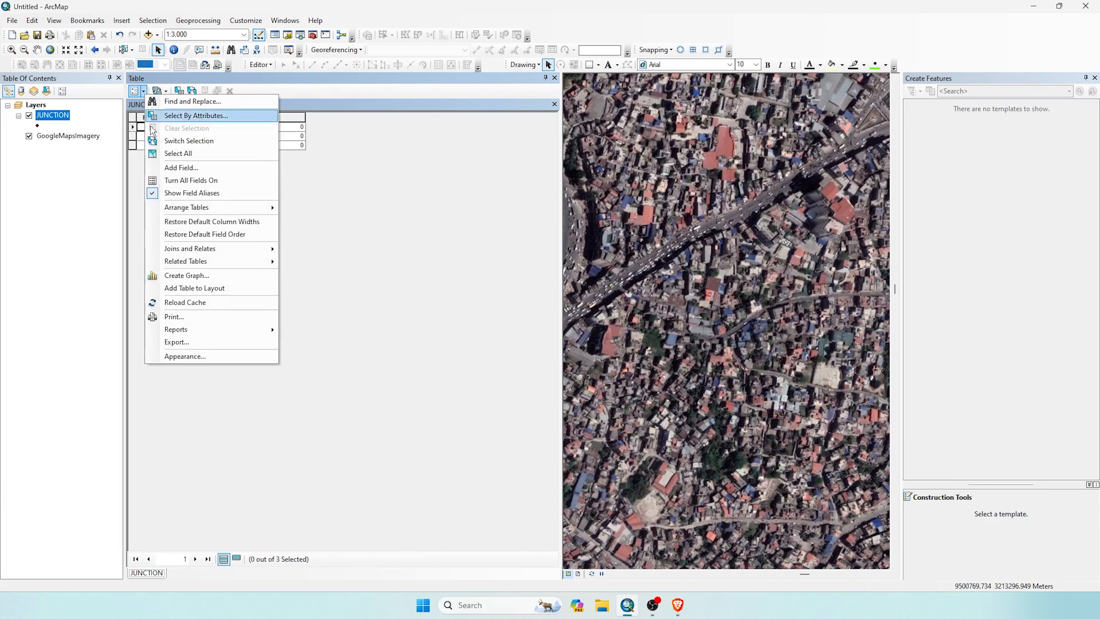
left_click(191, 170)
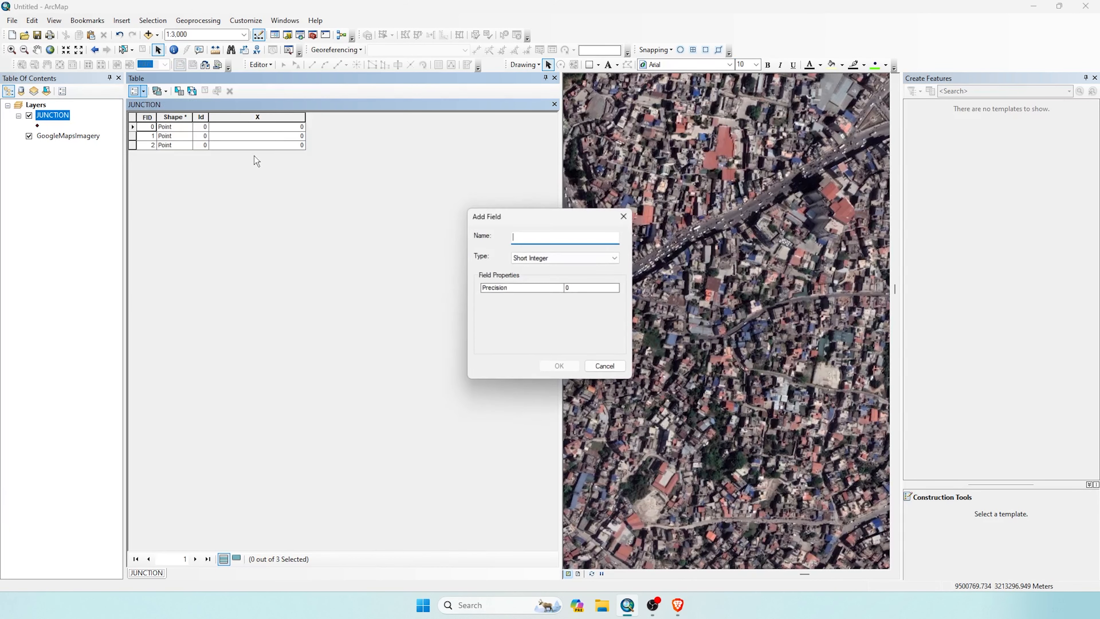
type("Y")
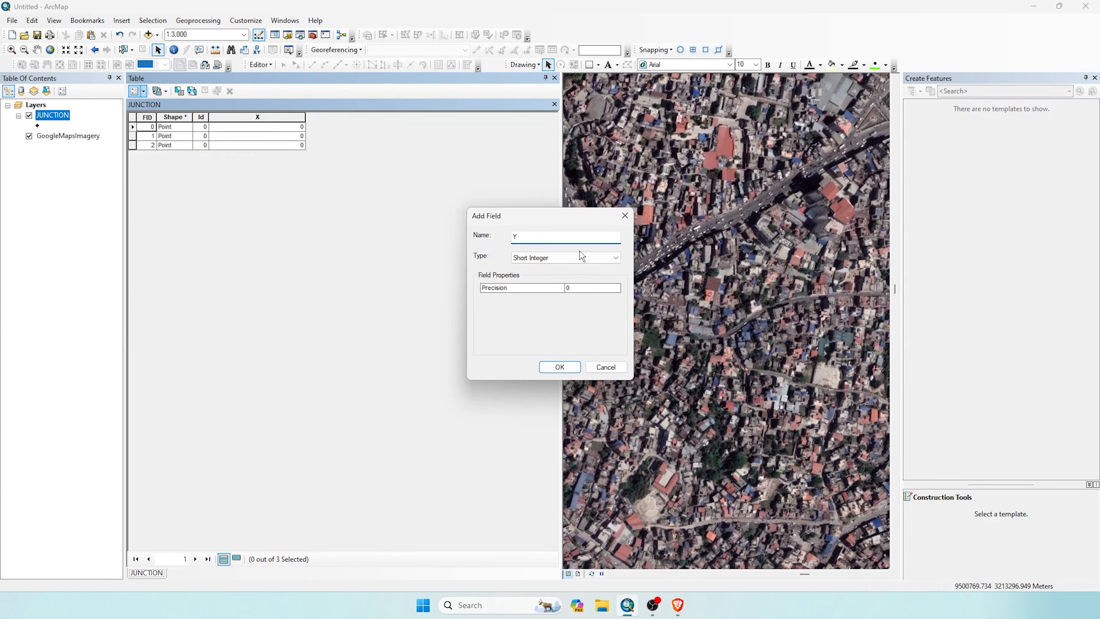
left_click(580, 257)
left_click(557, 291)
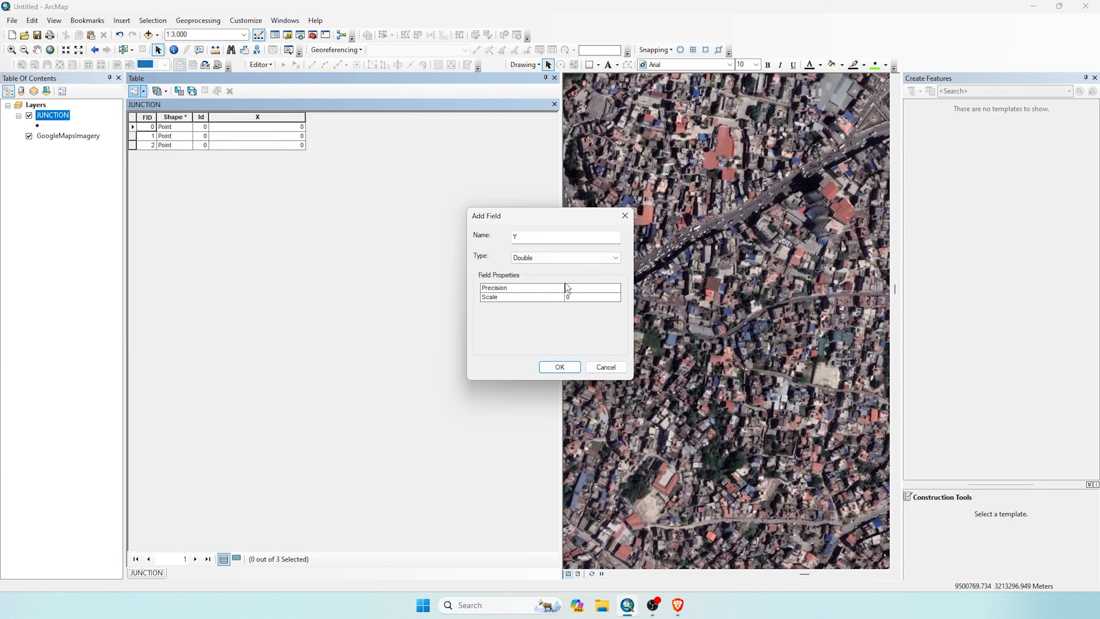
left_click(560, 367)
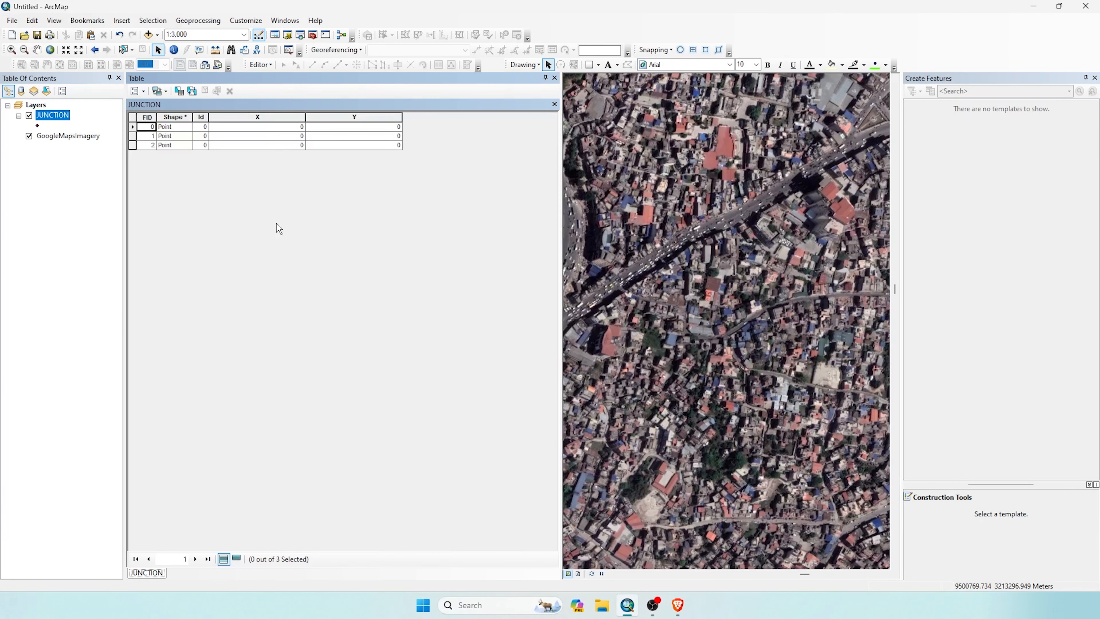
Calculate the X field of the JUNCTION table as X Coordinate of Point, using the data source's coordinate system in meters.
right_click(267, 116)
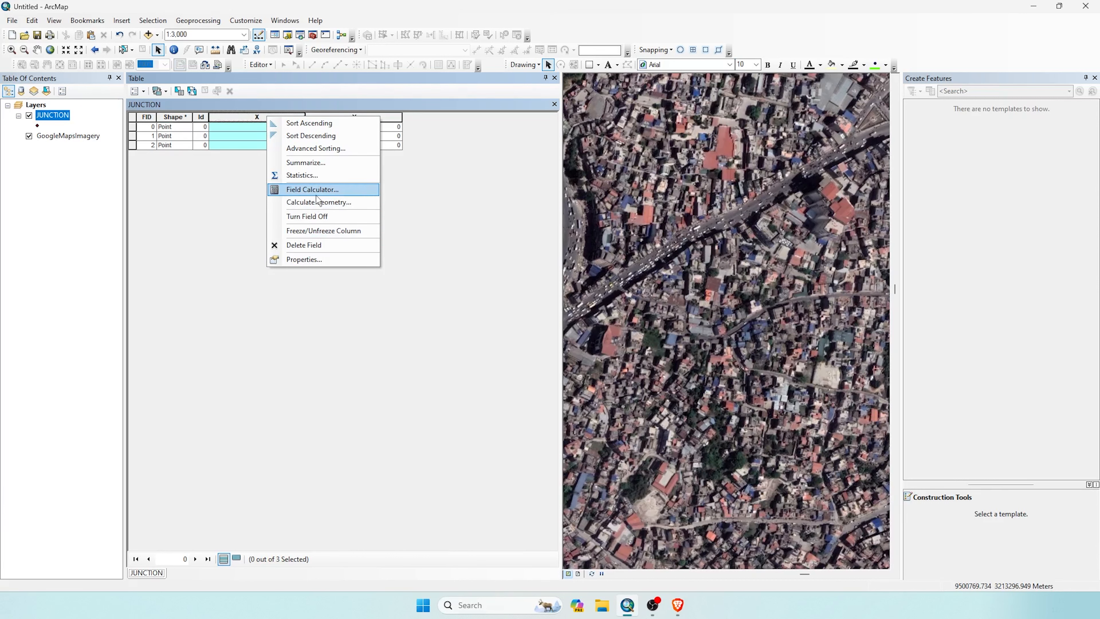
left_click(319, 203)
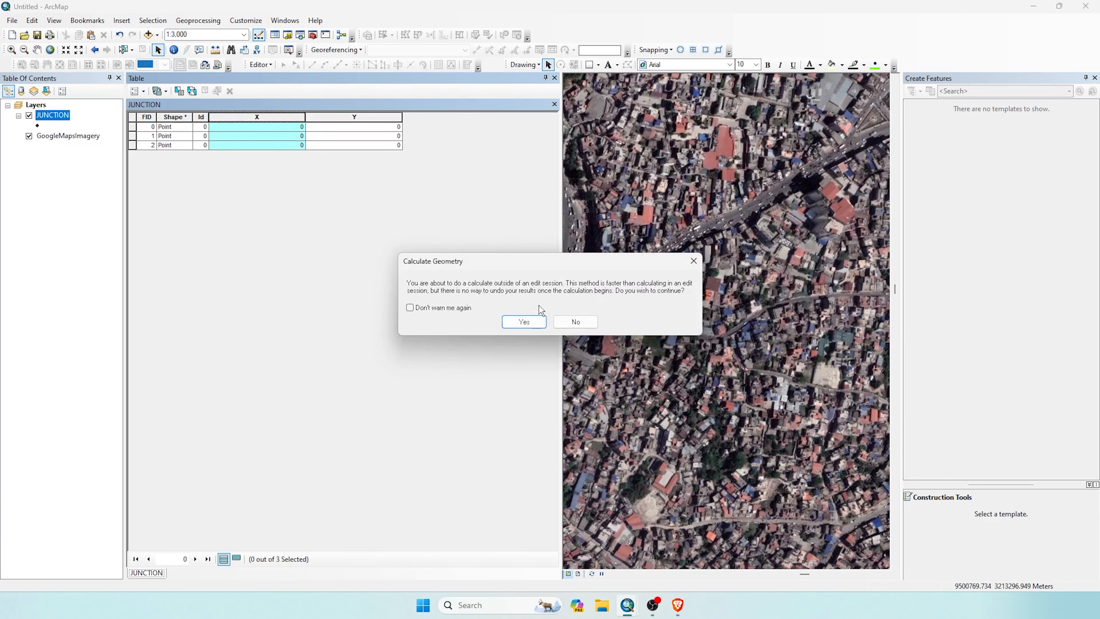
left_click(541, 319)
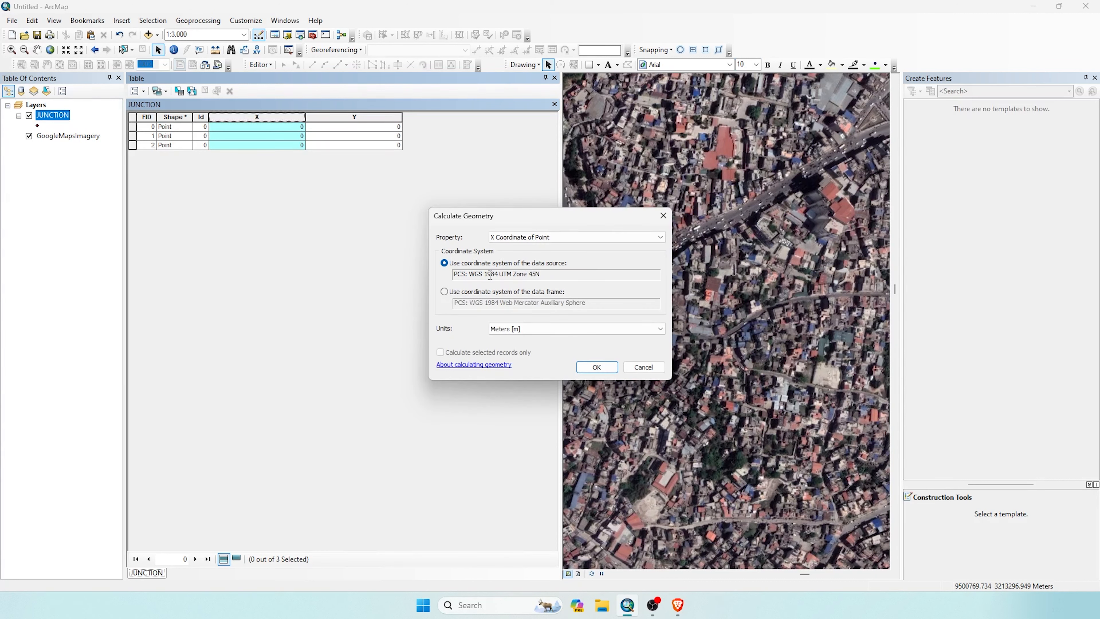
left_click(605, 241)
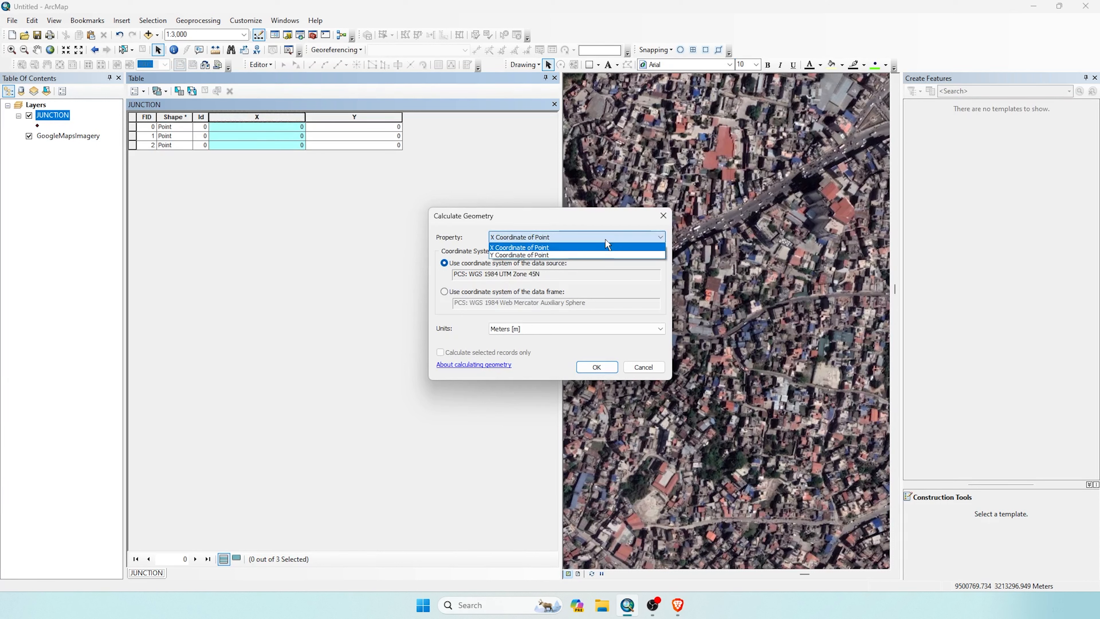
left_click(500, 247)
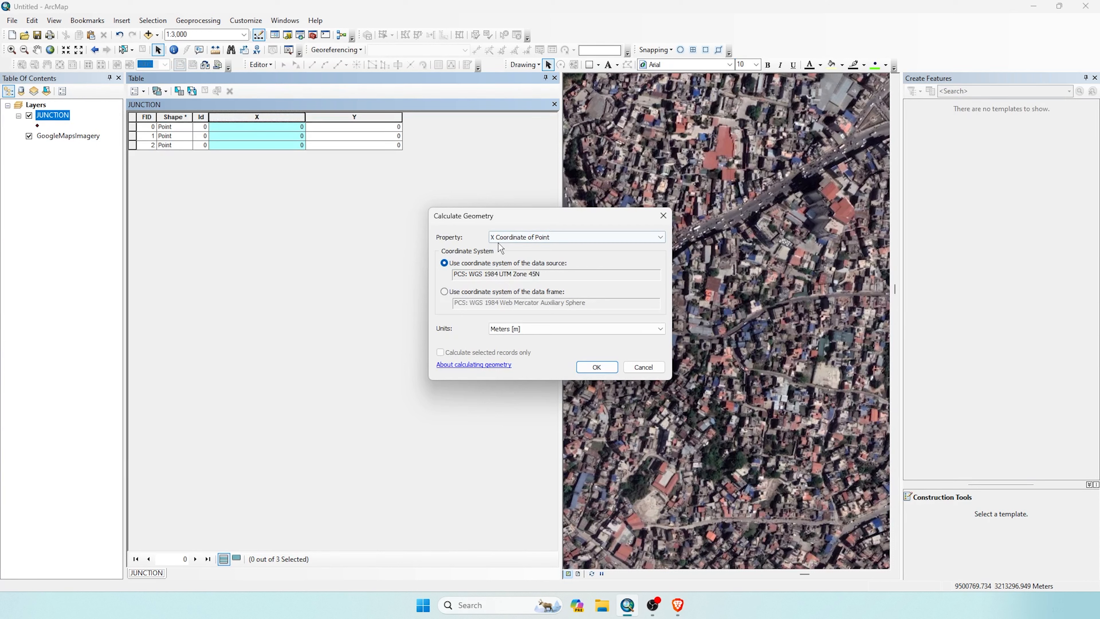
left_click(597, 367)
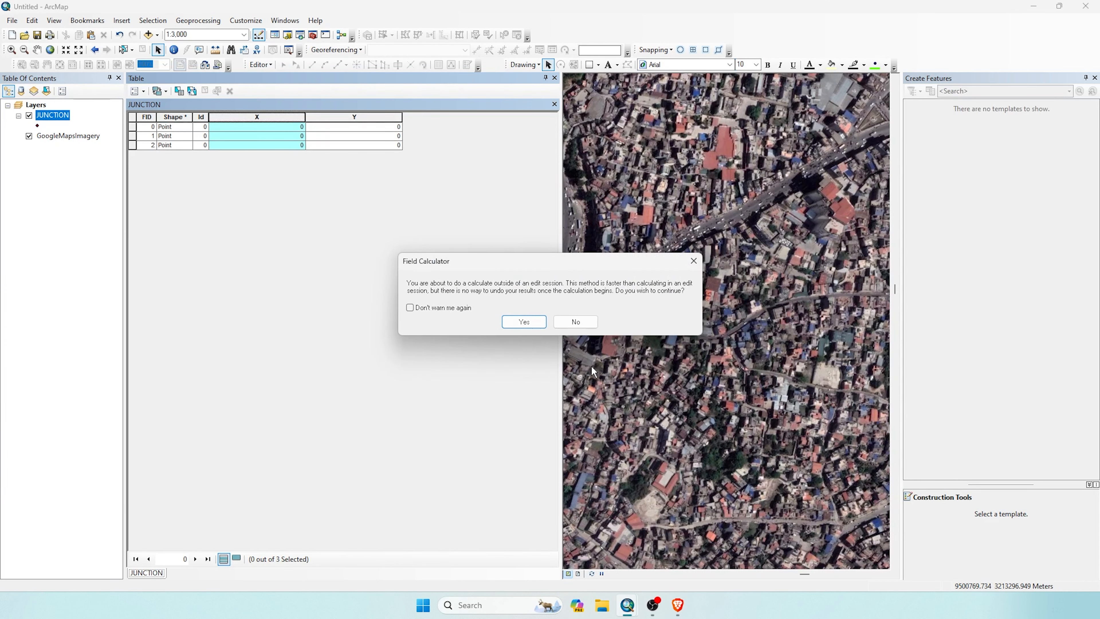
left_click(529, 323)
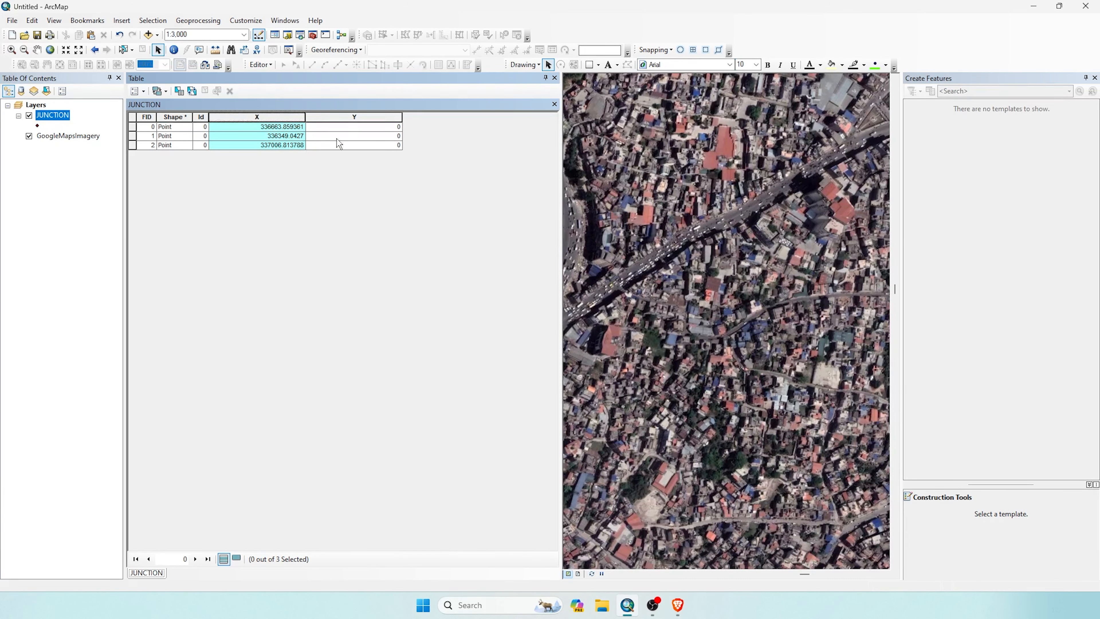
Calculate the Y field of the JUNCTION table as Y Coordinate of Point, using the data source's coordinate system in meters.
left_click(354, 116)
right_click(354, 116)
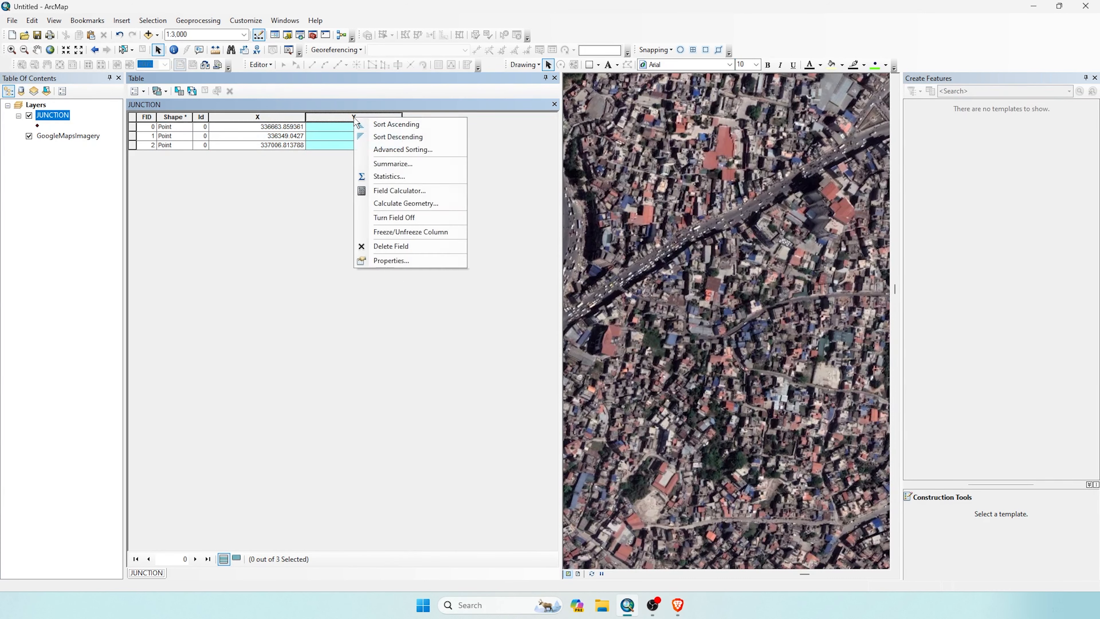
left_click(394, 203)
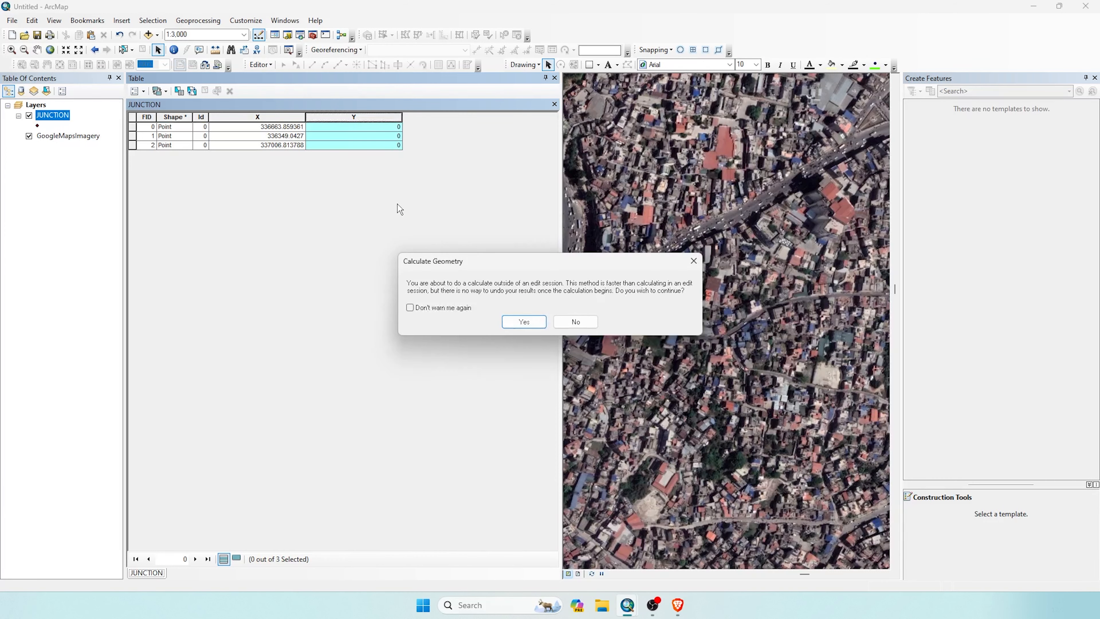
left_click(527, 322)
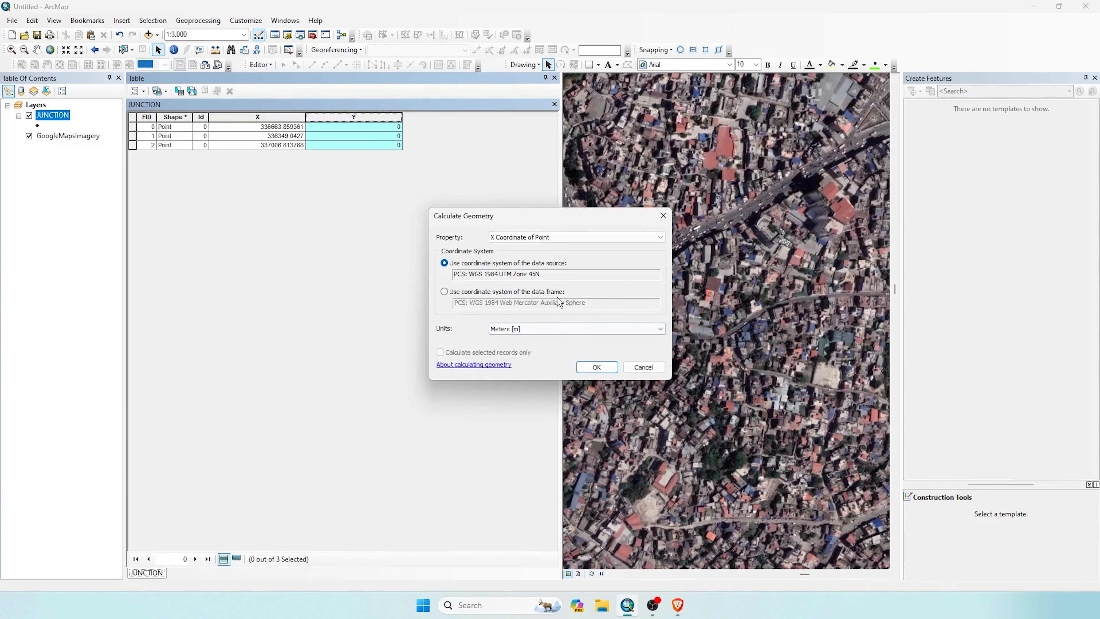
left_click(526, 241)
left_click(520, 255)
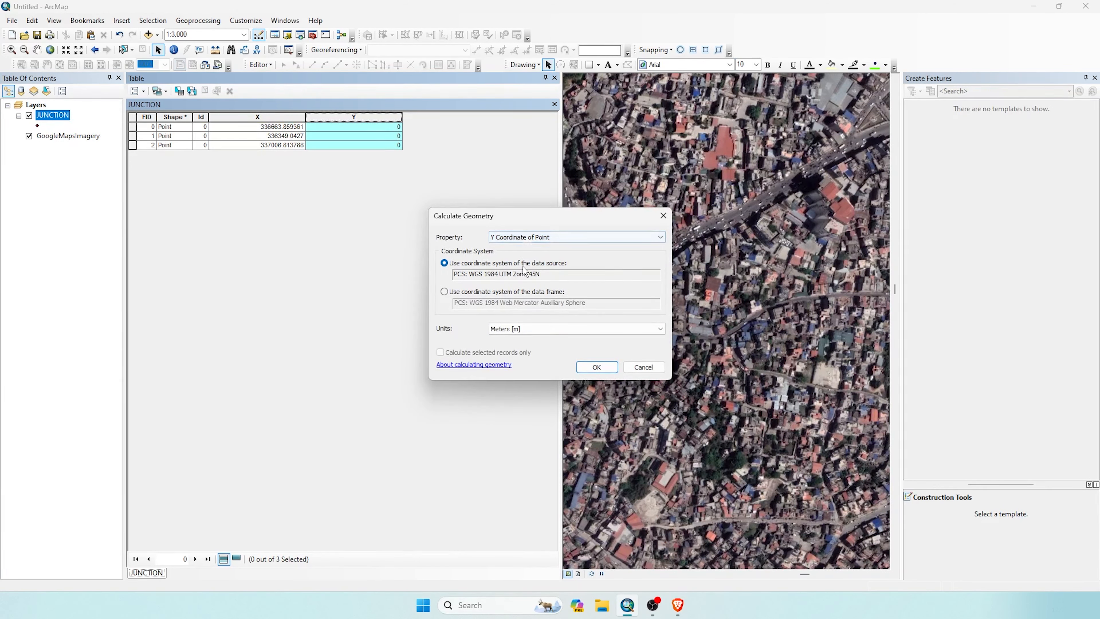
left_click(590, 371)
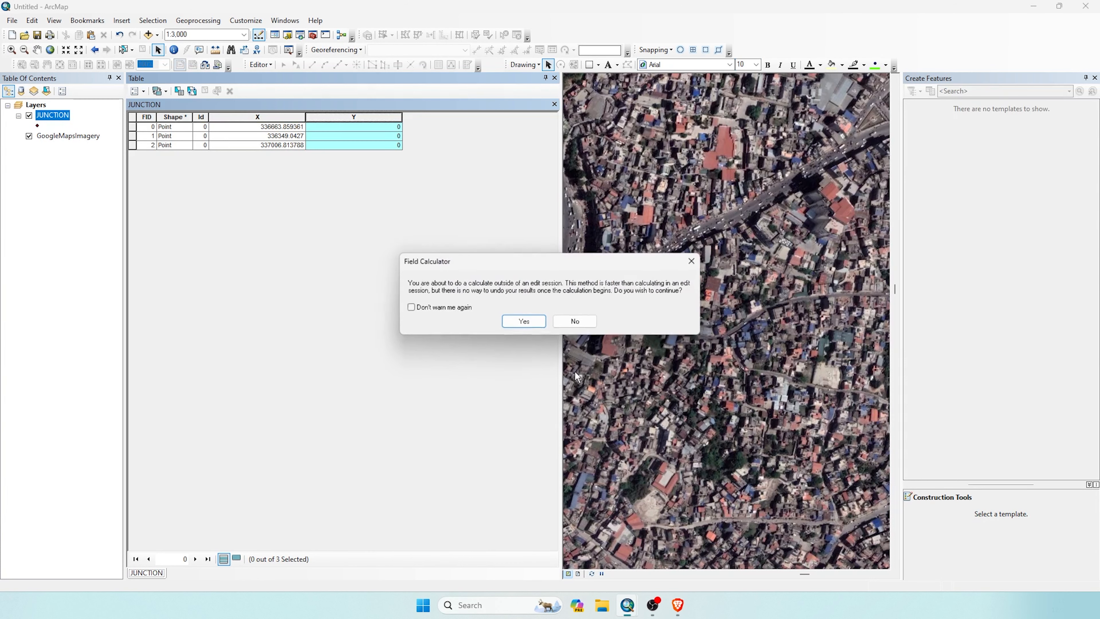
left_click(520, 323)
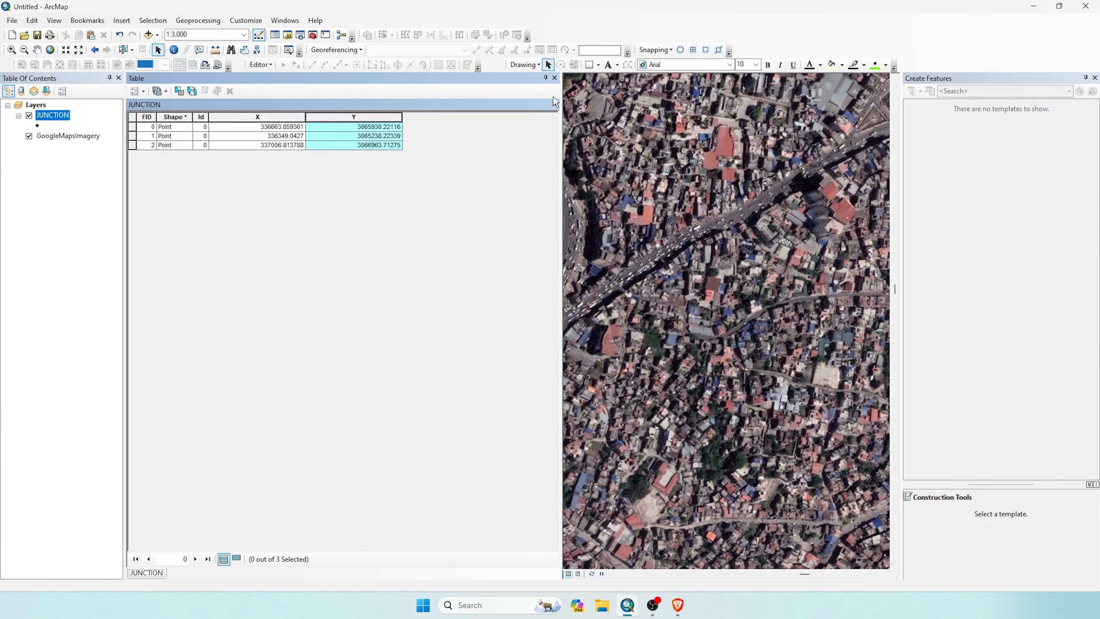
Close the JUNCTION attribute table and reopen it from the layer.
left_click(554, 104)
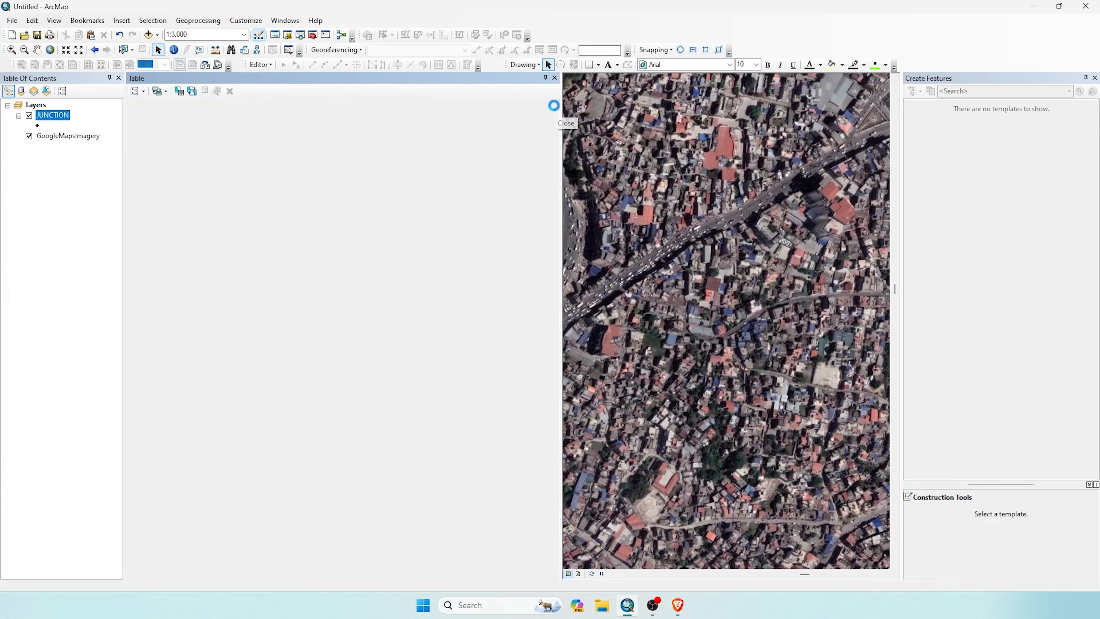
right_click(52, 115)
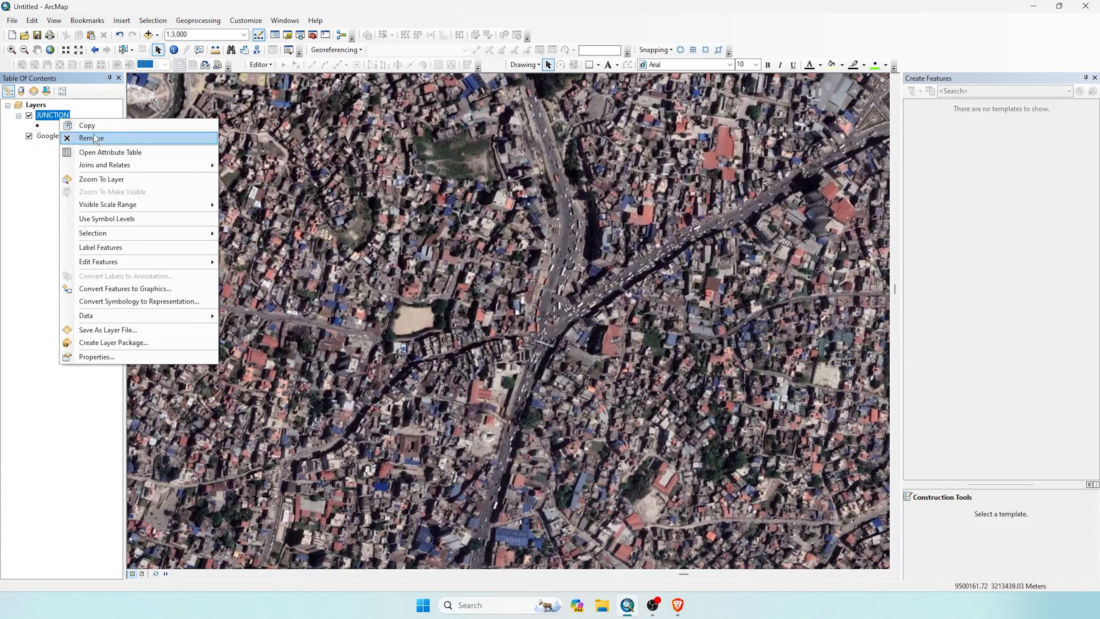
left_click(99, 153)
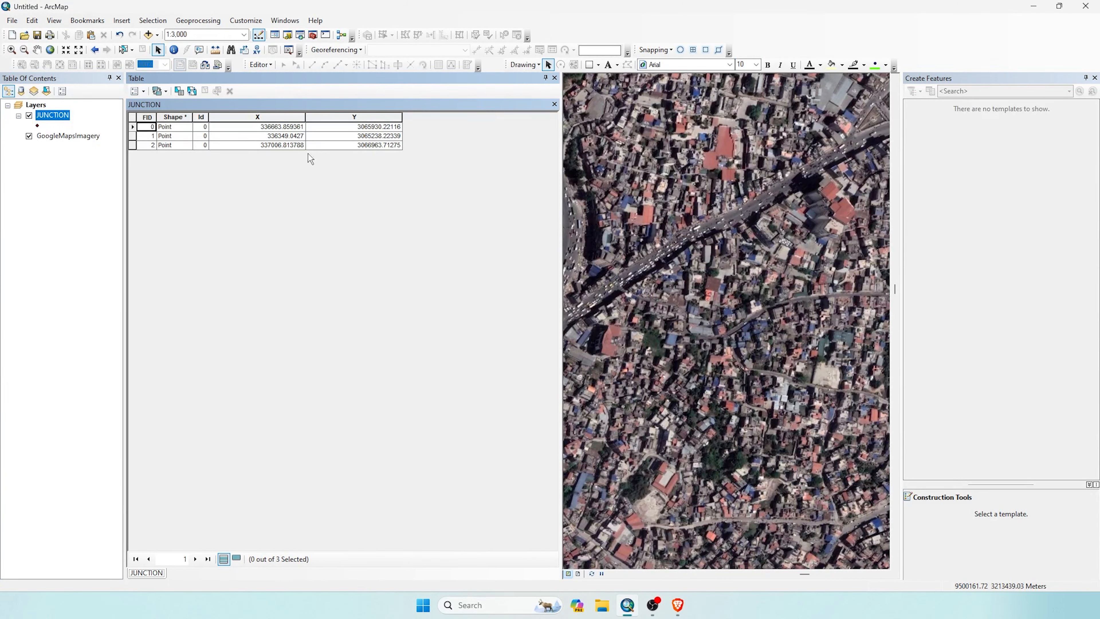
Set up an export of all JUNCTION table records with the Calculate X,Y folder in Documents as the output location.
left_click(136, 91)
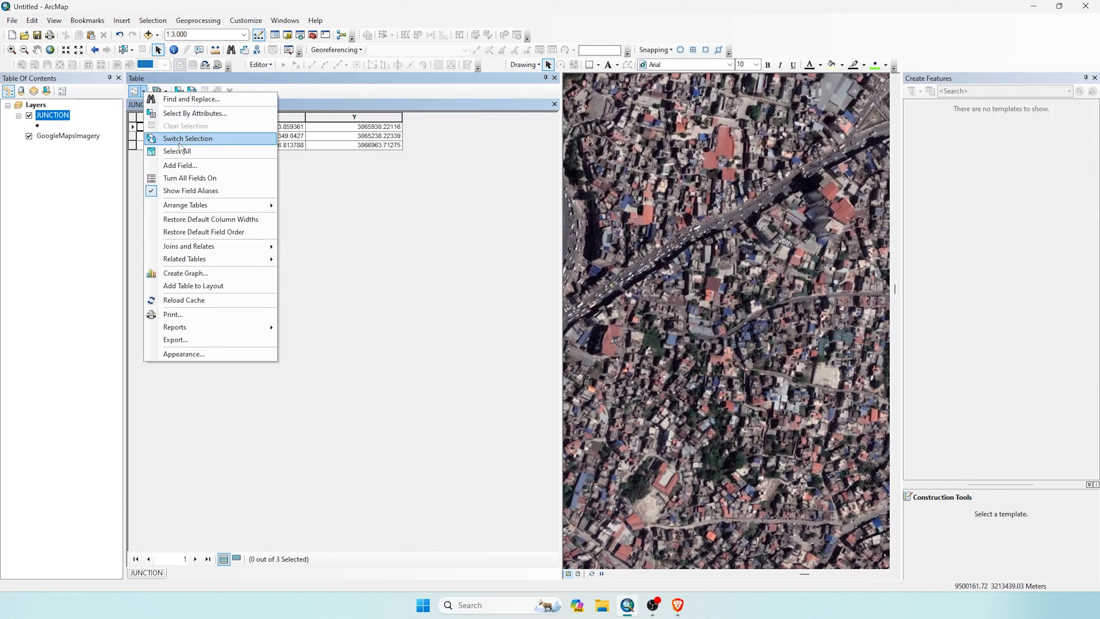
left_click(219, 342)
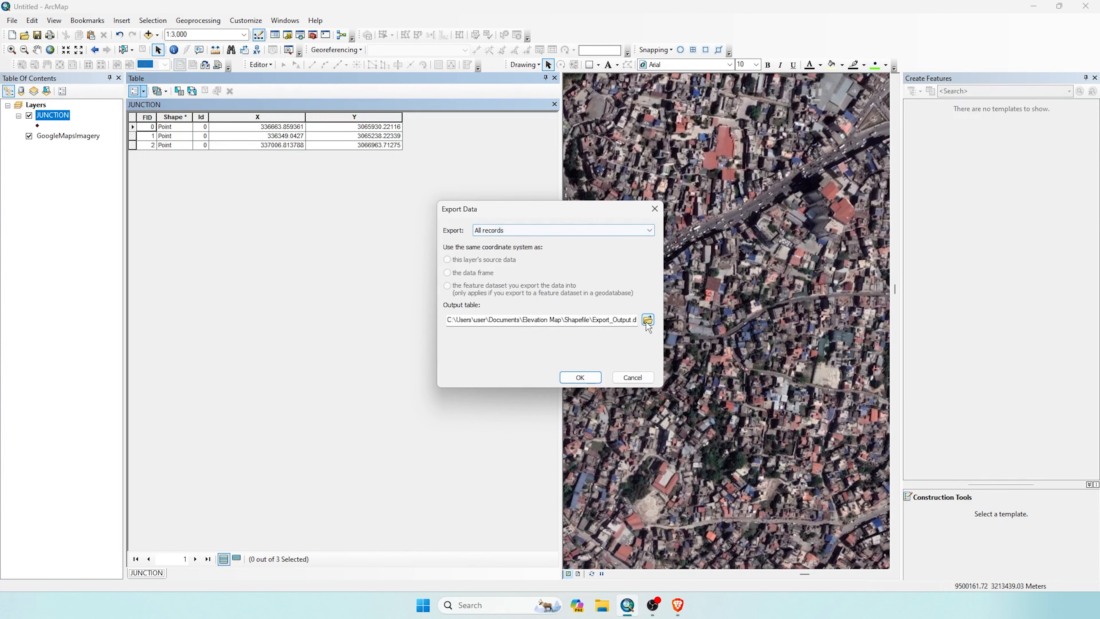
left_click(648, 320)
left_click(502, 225)
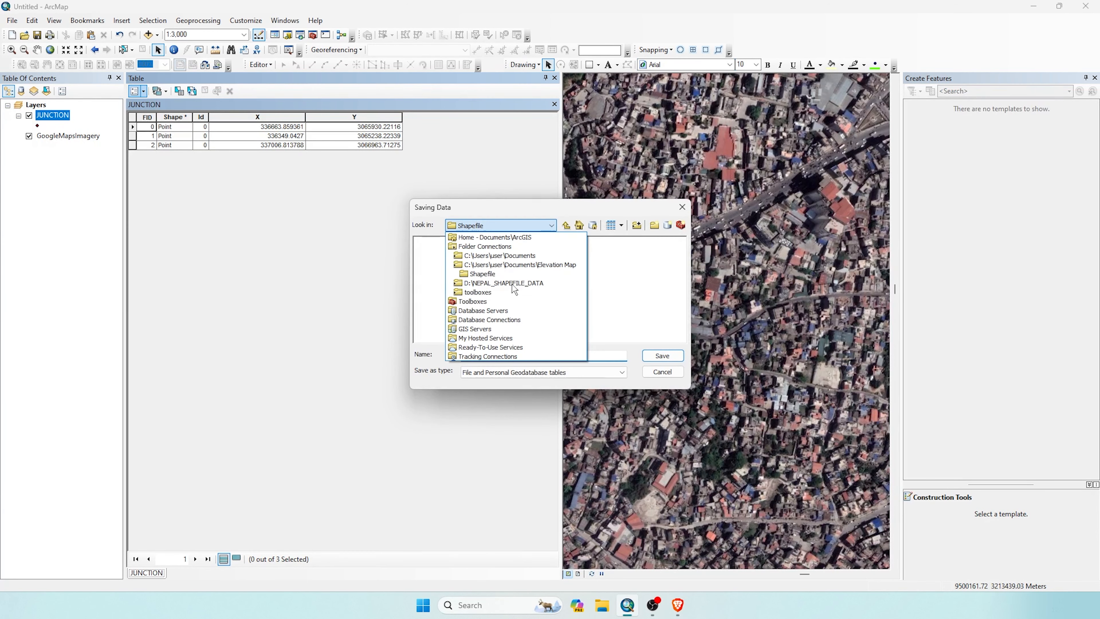
left_click(510, 255)
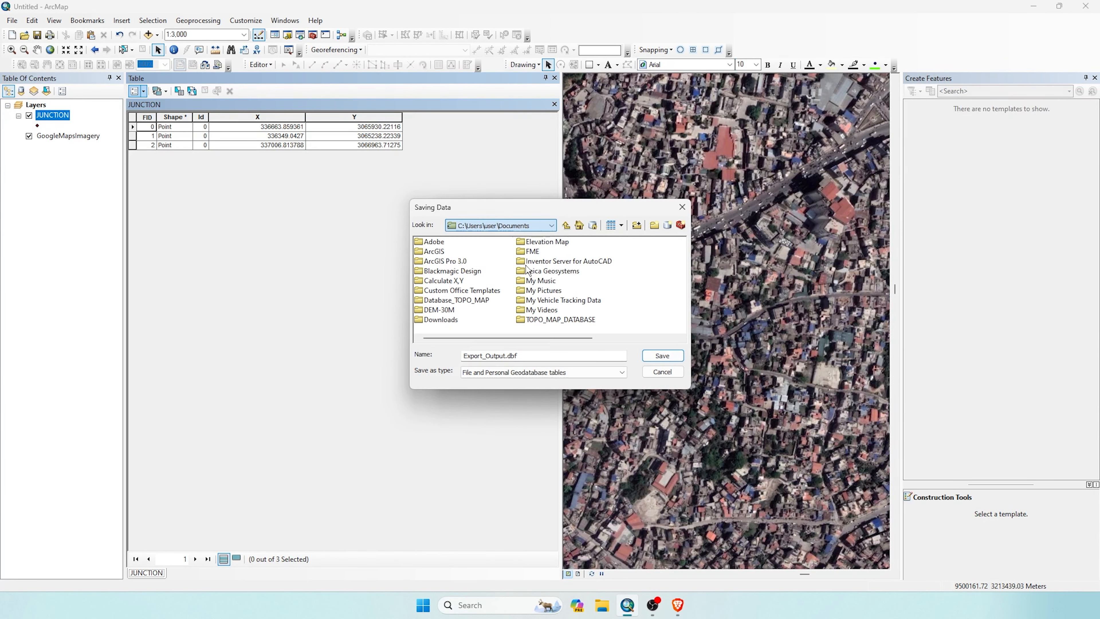
double_click(451, 281)
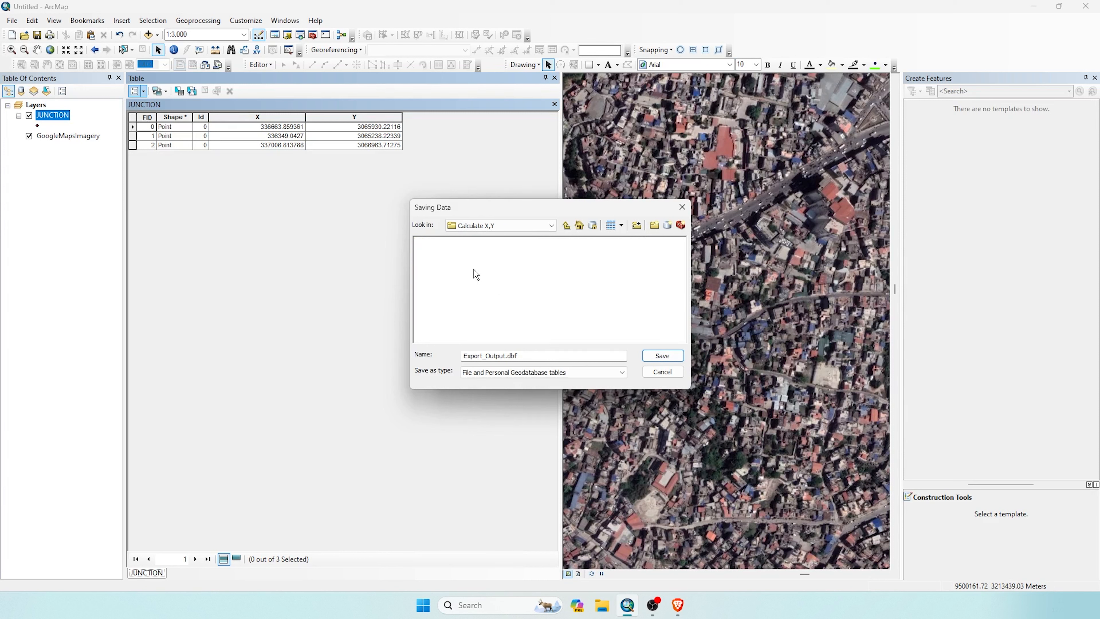
Export the table as a Text File named junction.csv and add the new table to the current map.
left_click(605, 369)
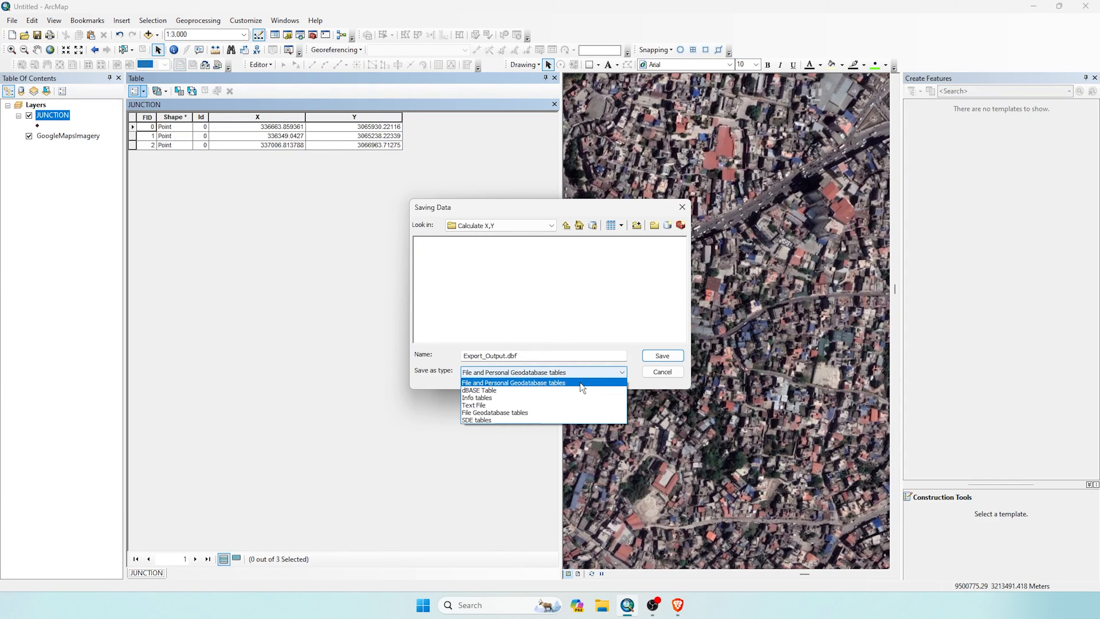
left_click(483, 407)
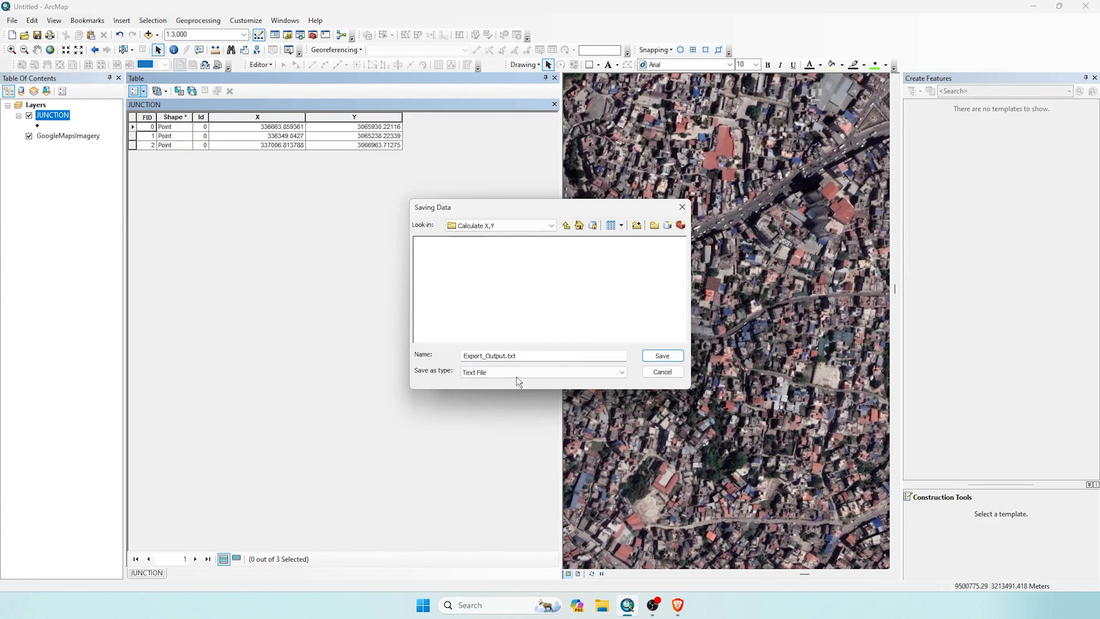
type("junction.csv")
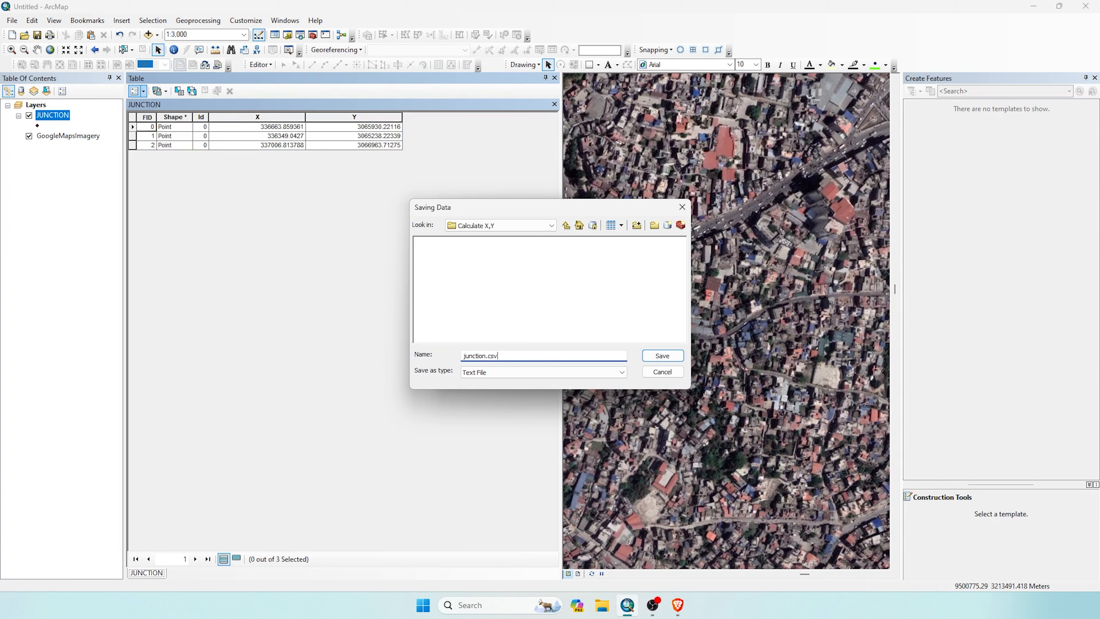
left_click(662, 355)
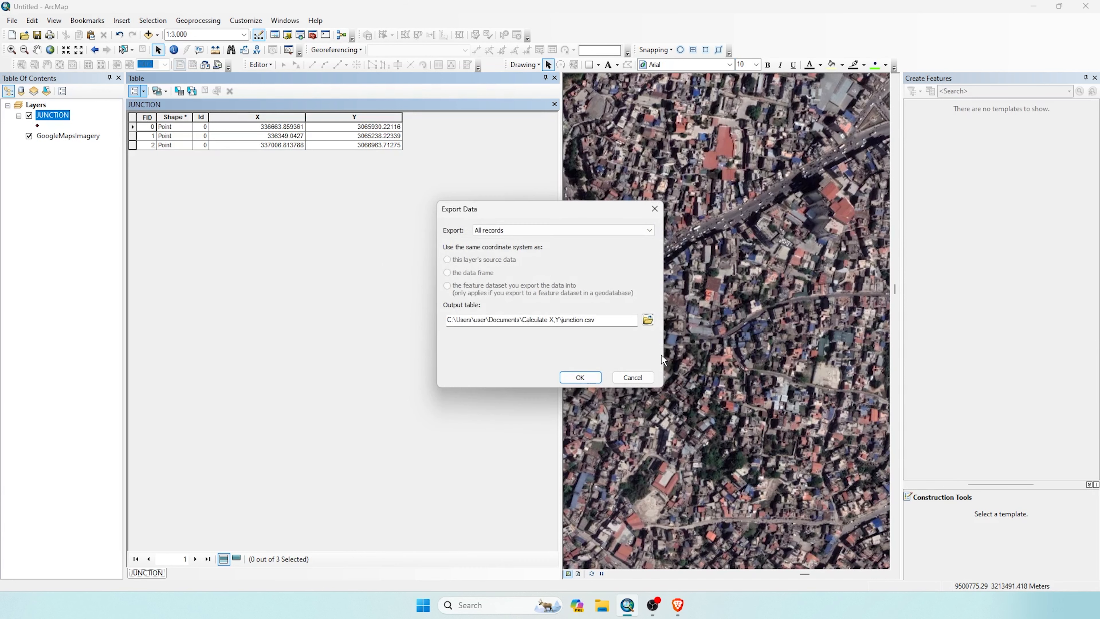
left_click(581, 377)
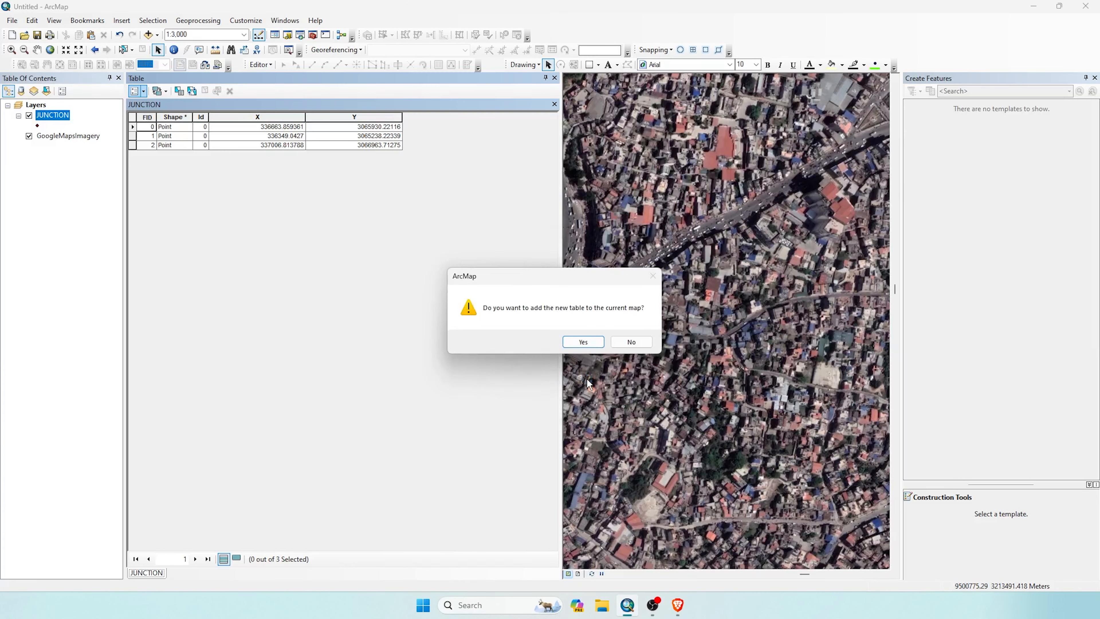
left_click(575, 345)
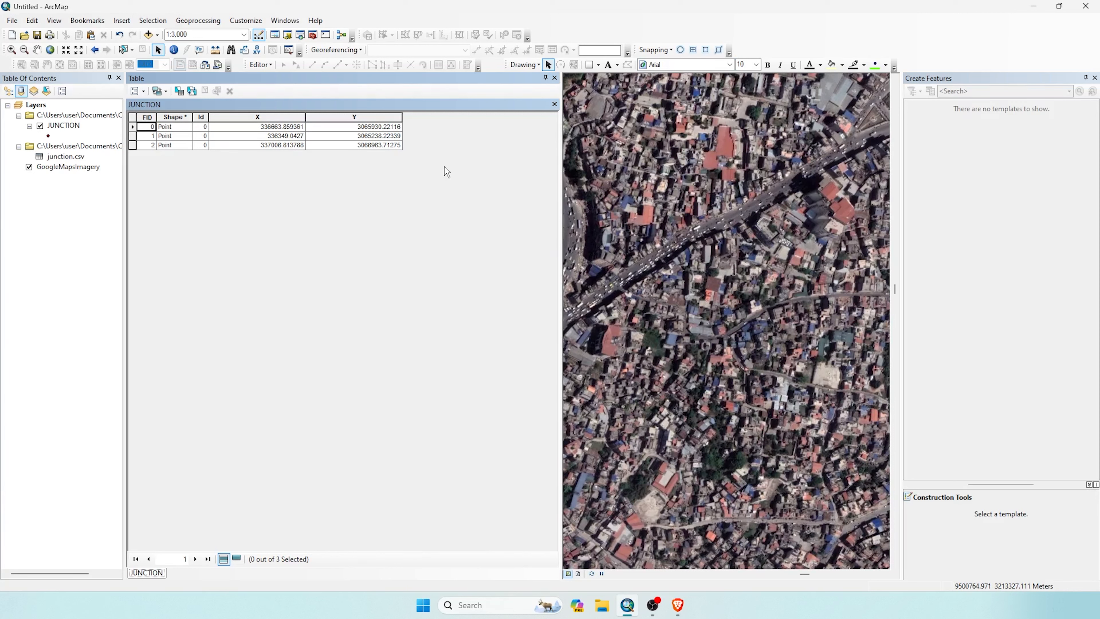
Open the exported junction CSV from the Calculate X,Y folder in Excel and examine its X and Y columns.
left_click(607, 608)
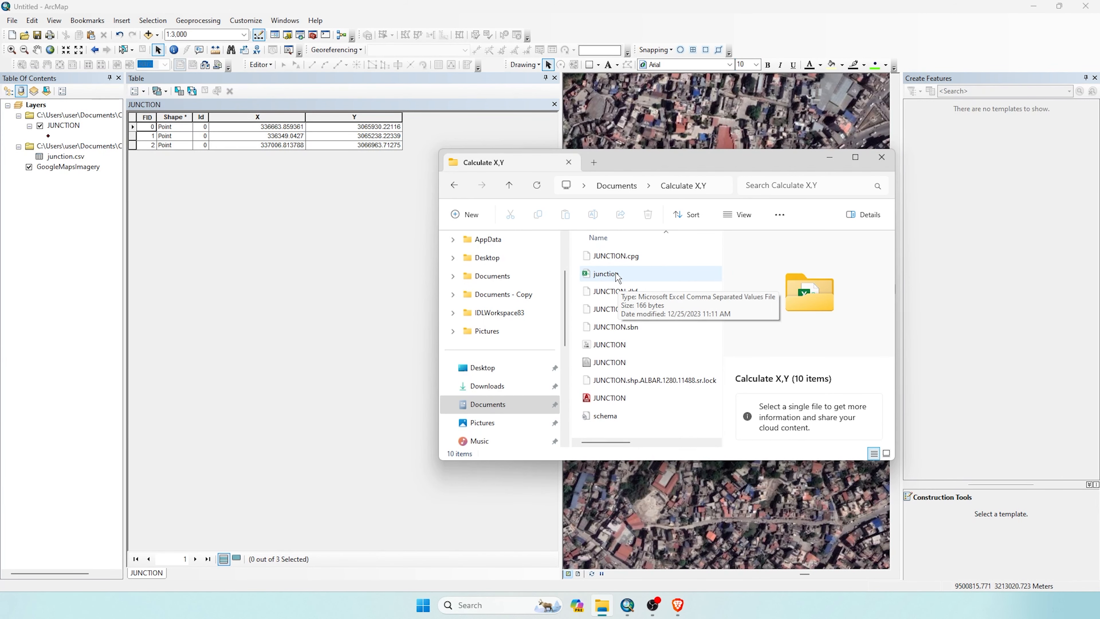
left_click(620, 274)
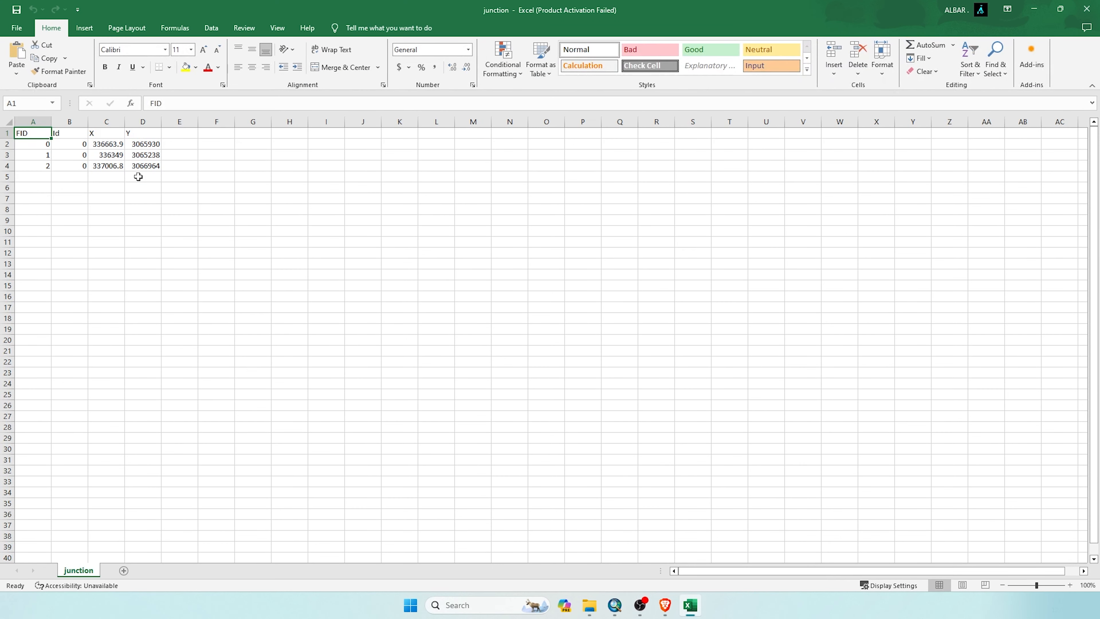
left_click(138, 177)
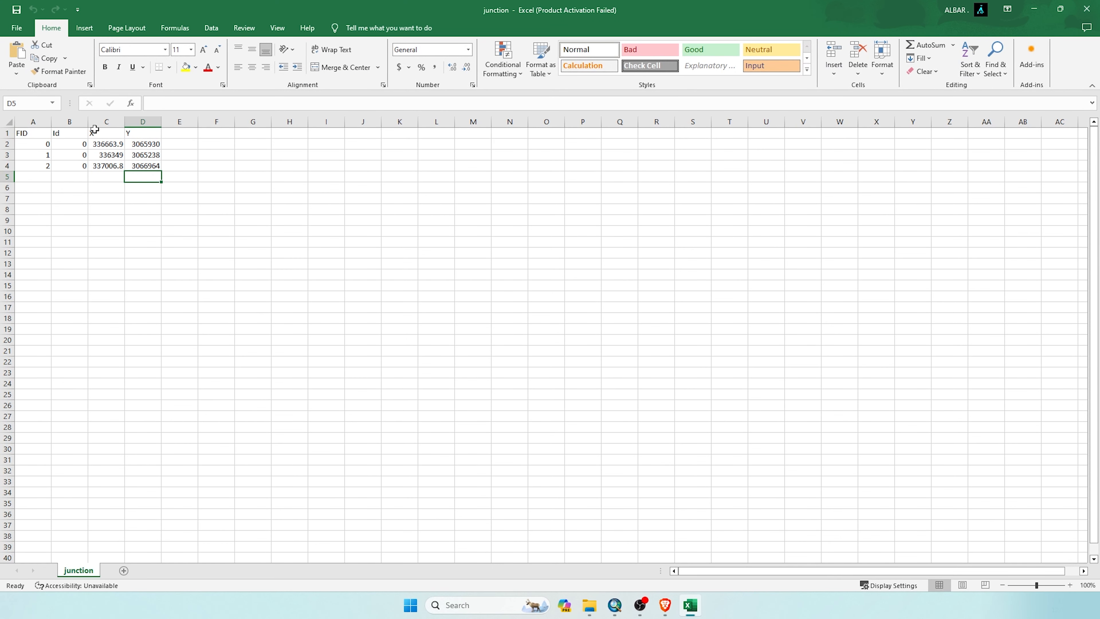
left_click(95, 123)
left_click(138, 206)
left_click(143, 123)
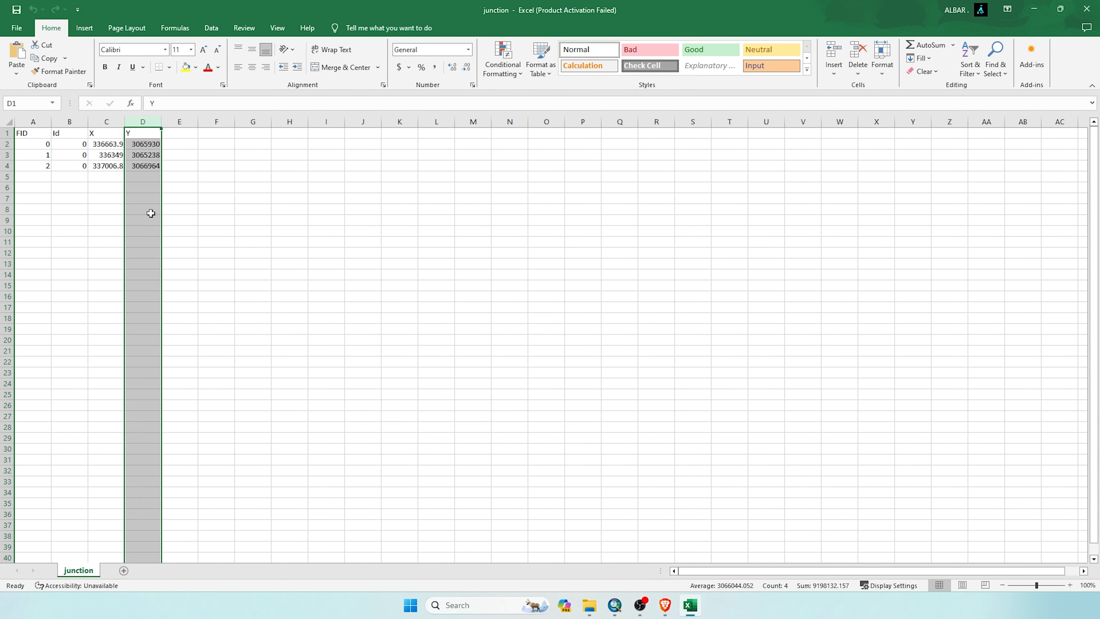
left_click(178, 220)
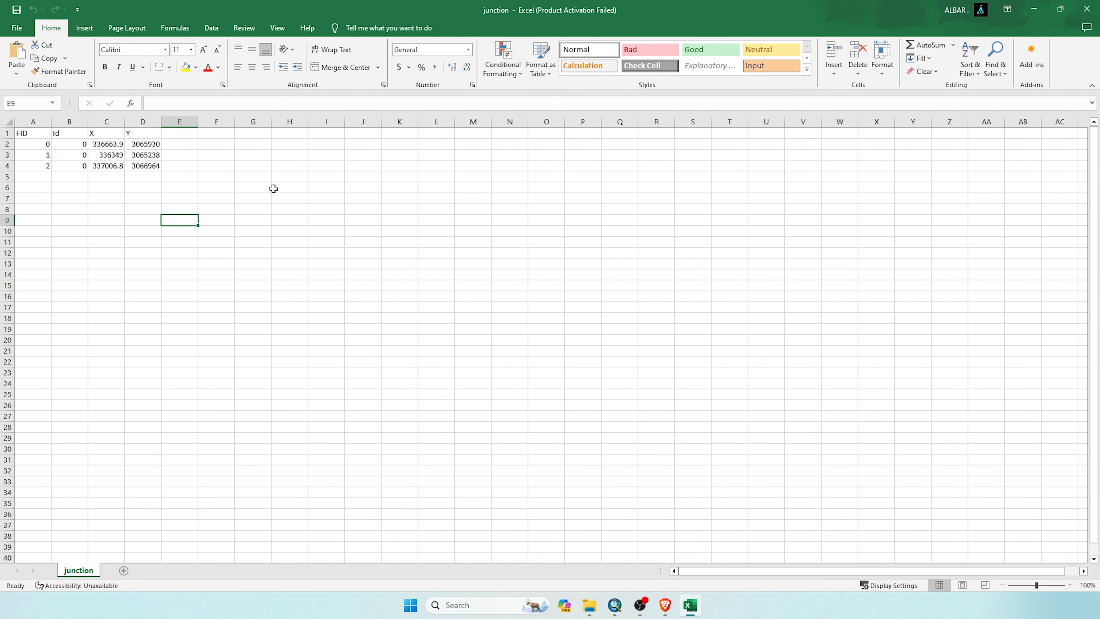
Autofit the widths of the X and Y columns so the coordinates show their decimals.
double_click(127, 119)
left_click(364, 207)
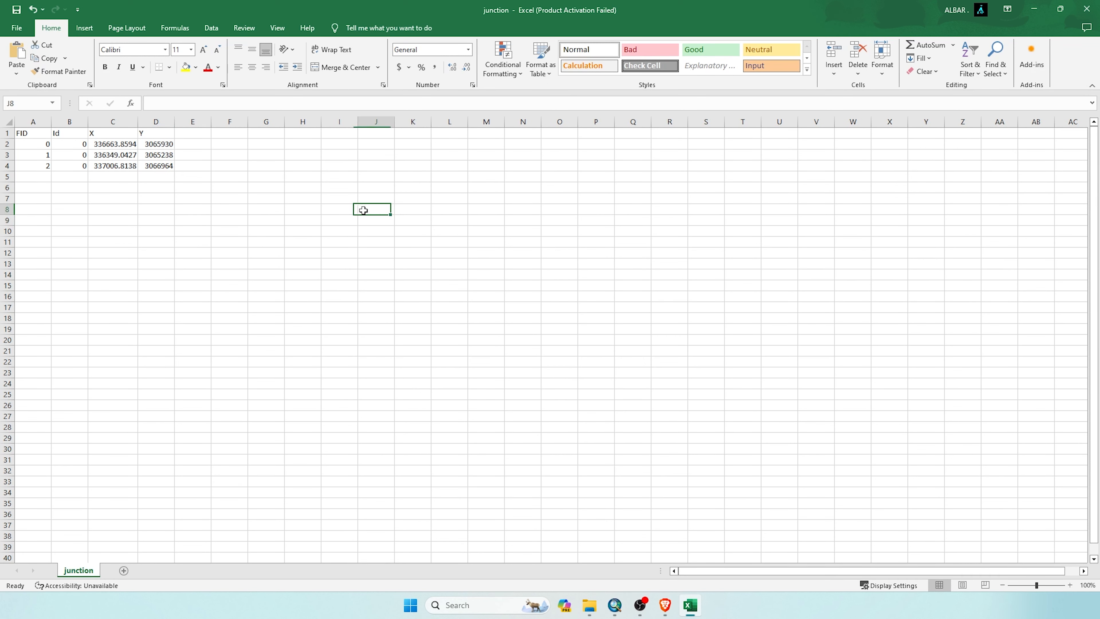
double_click(173, 123)
left_click(197, 200)
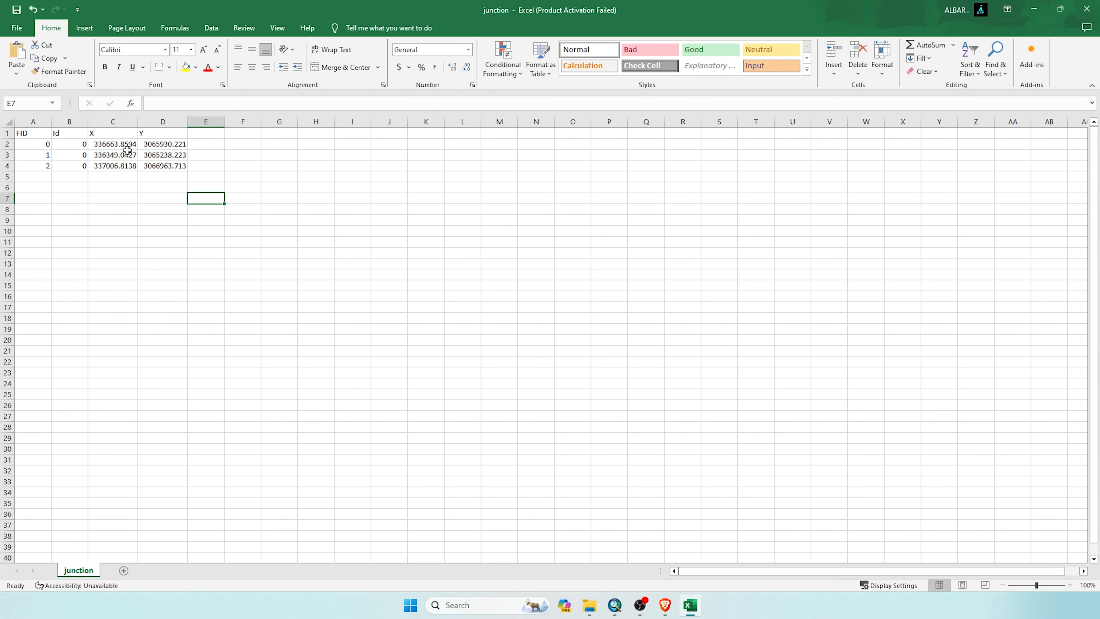